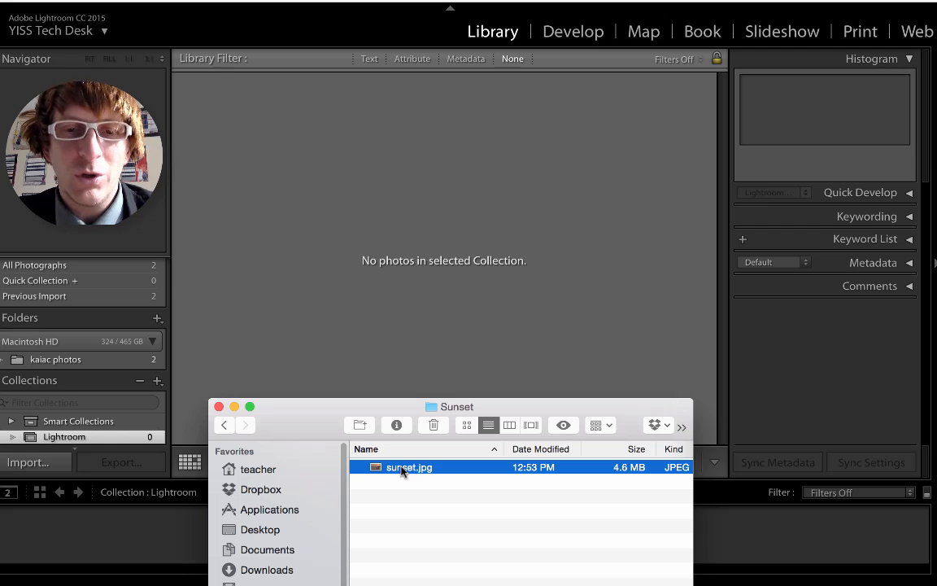
Step: Import sunset.jpg from the Sunset folder into the catalog without moving it and open it for developing
drag(402, 470, 406, 235)
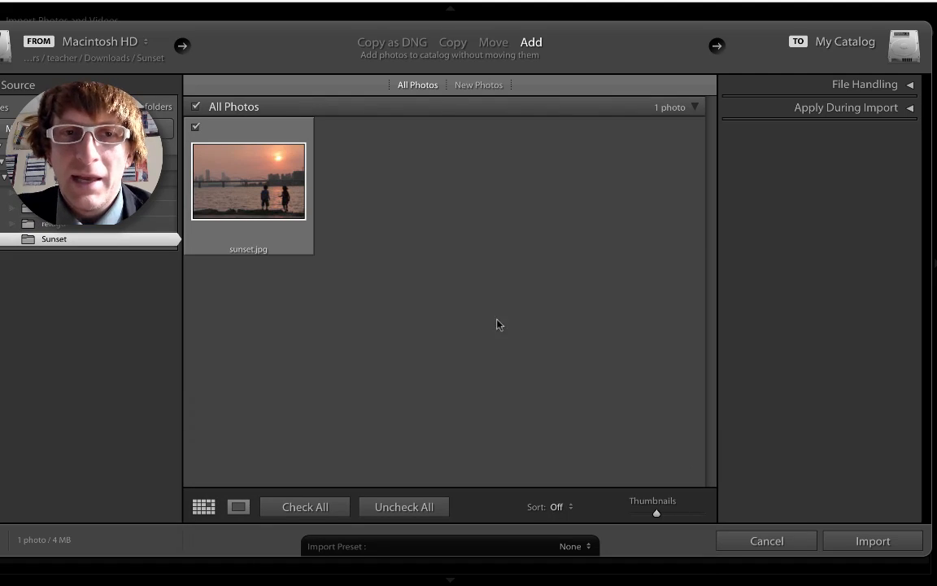
click(857, 540)
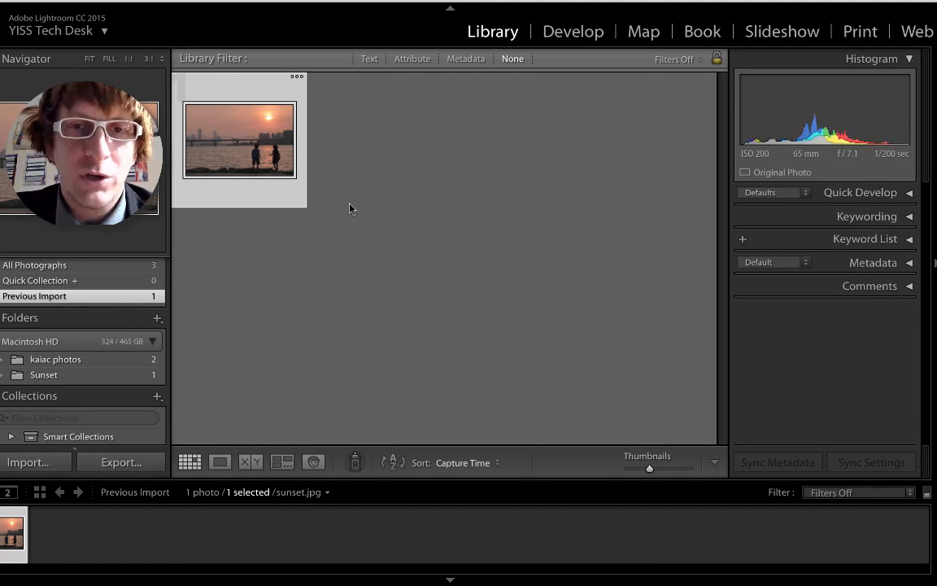
click(570, 32)
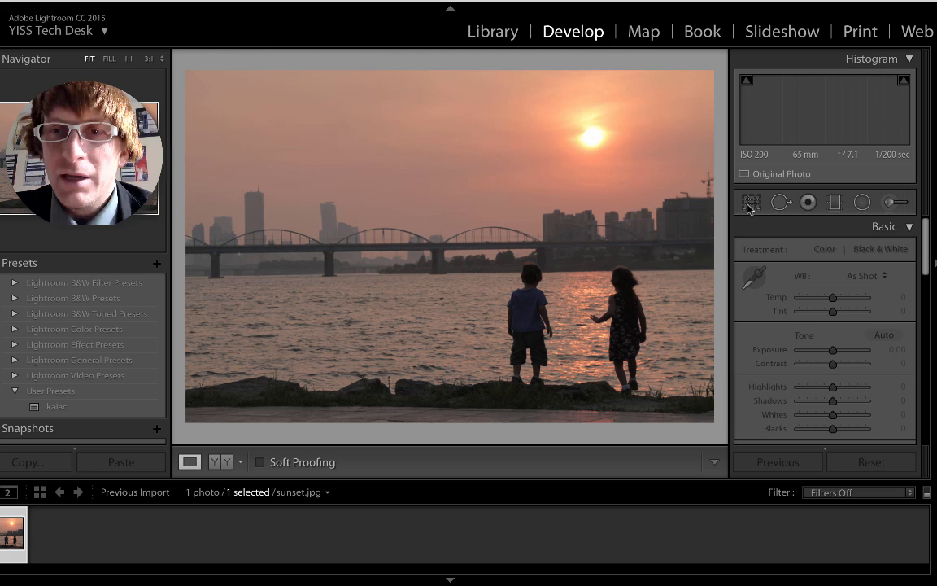
Step: Start the Crop & Straighten tool on the sunset photo and set the crop aspect ratio to 16 x 10
click(749, 209)
click(749, 209)
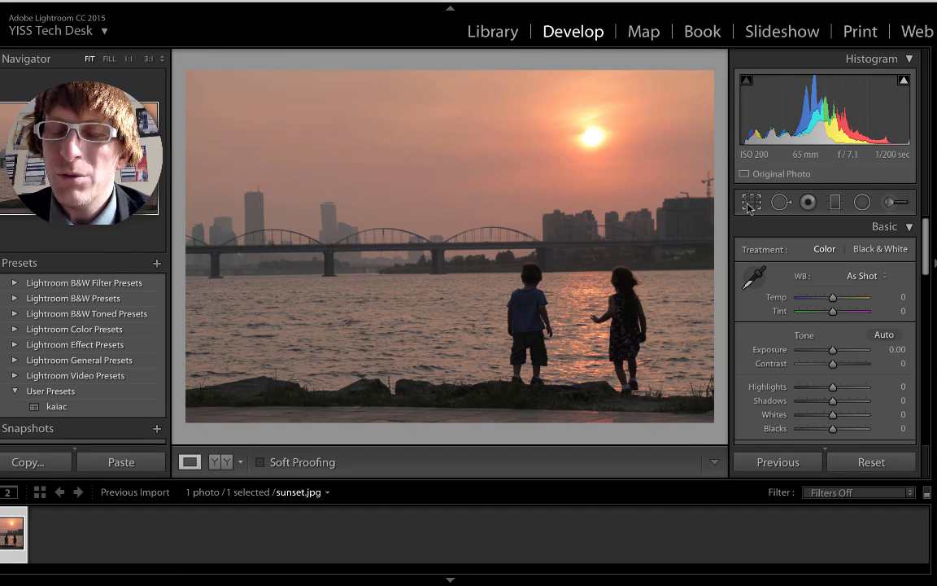
click(750, 204)
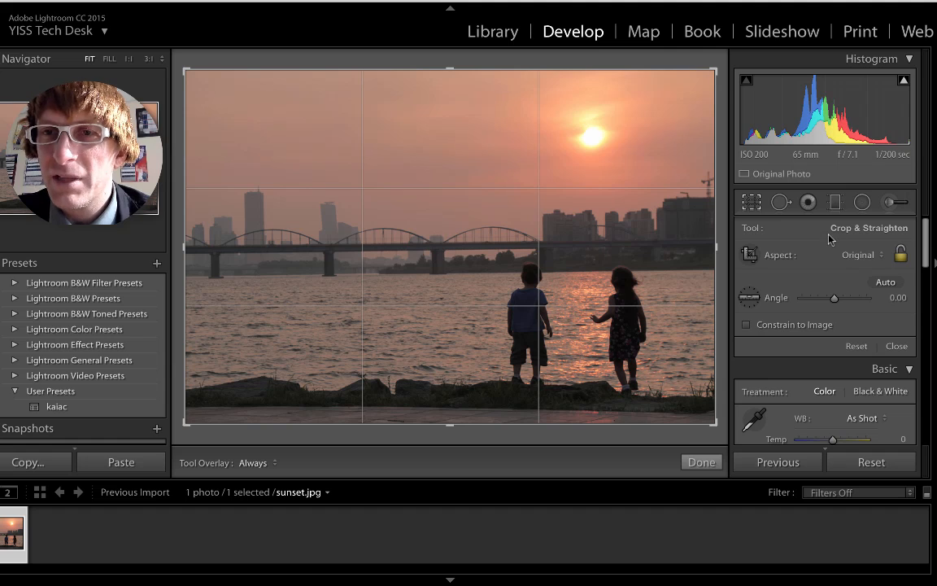
click(751, 201)
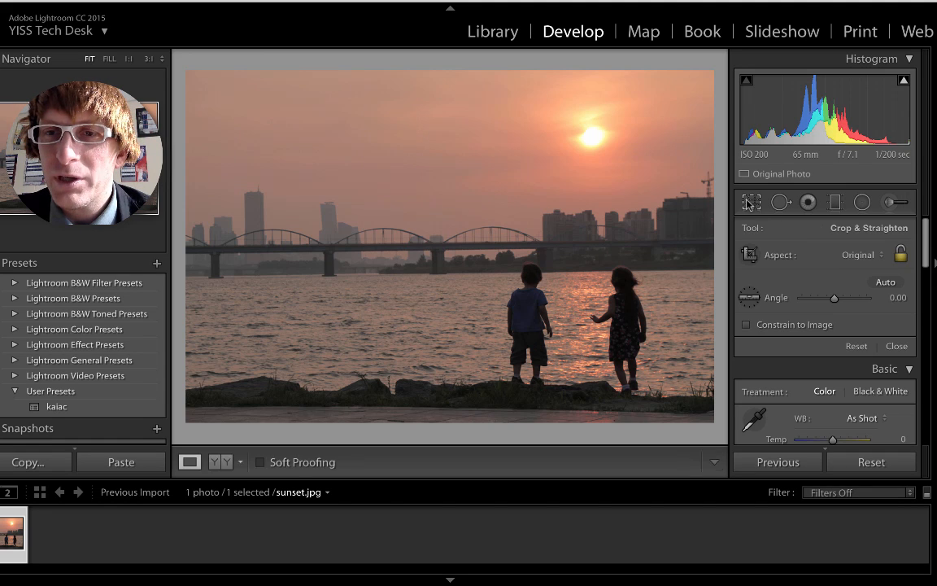
click(749, 202)
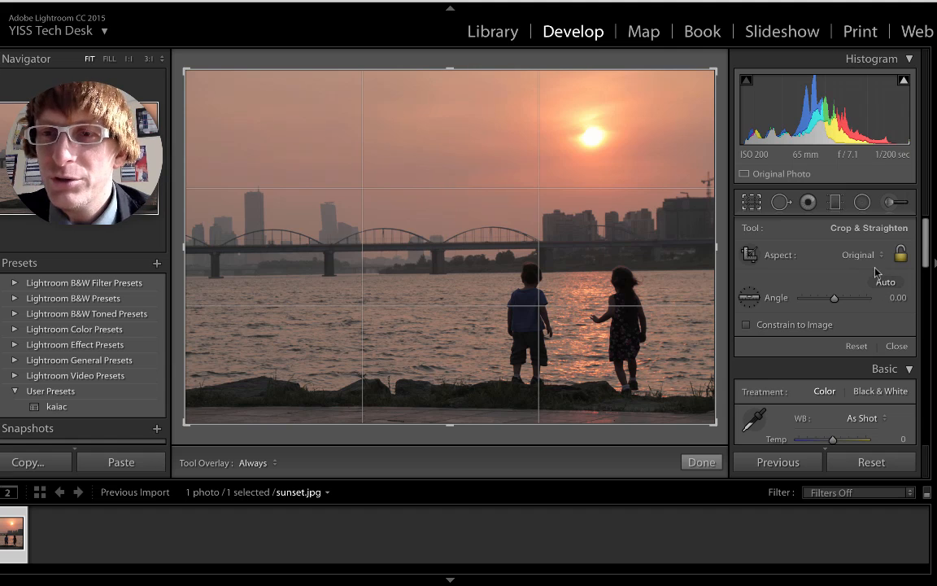
click(862, 254)
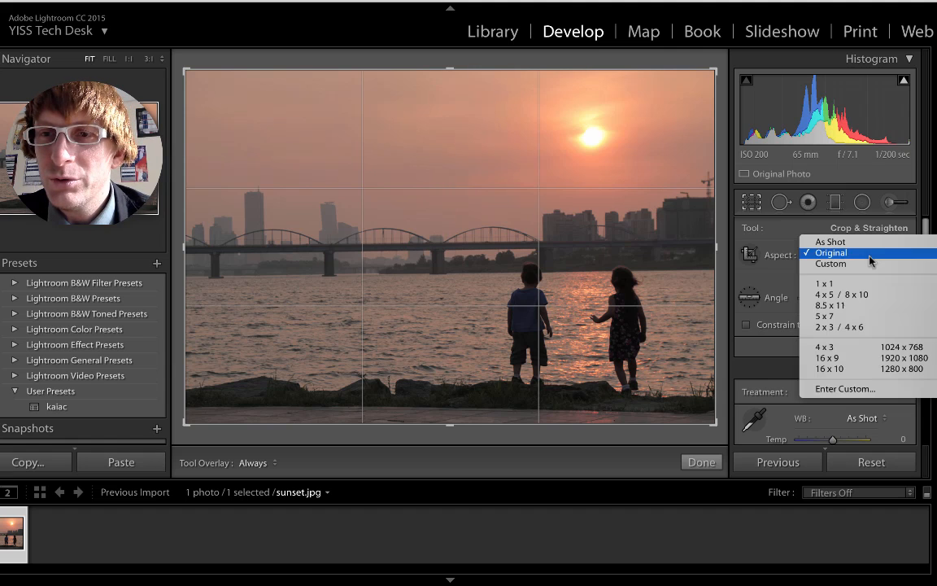
click(863, 370)
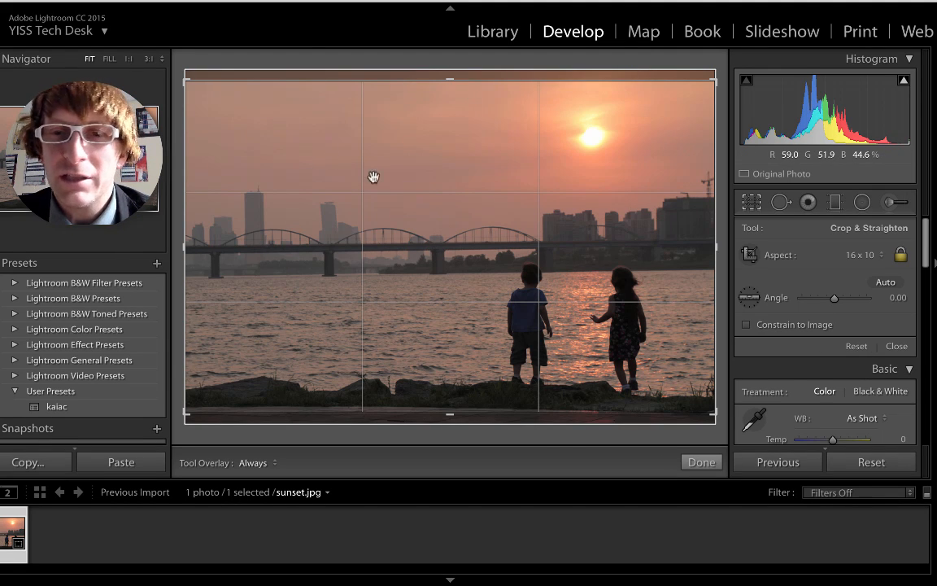
Step: Tighten the crop slightly and reposition the photo so the paved strip below the rocks is cut off, then apply the crop
drag(552, 207, 550, 245)
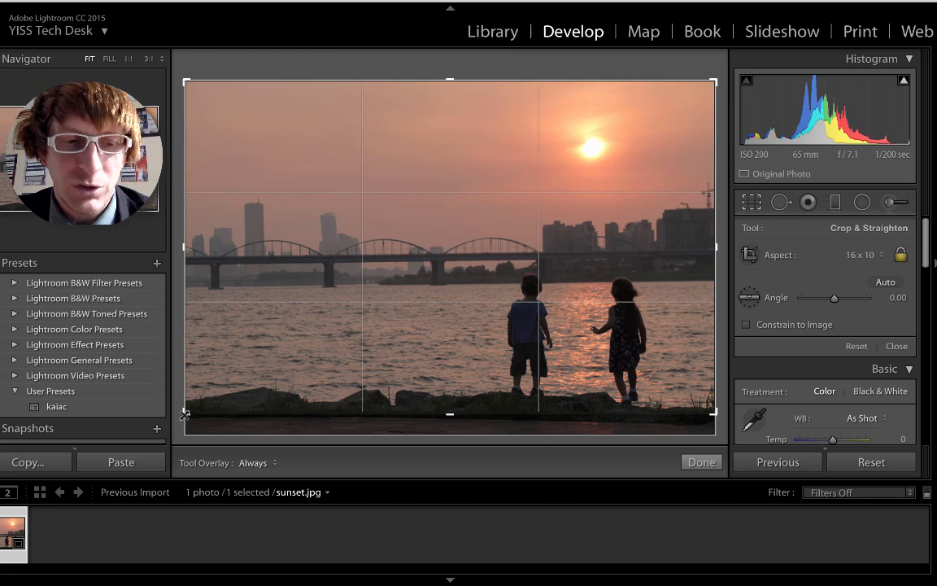
mouse_move(186, 415)
mouse_down()
mouse_move(226, 385)
mouse_move(148, 426)
mouse_move(213, 393)
mouse_move(192, 413)
mouse_up()
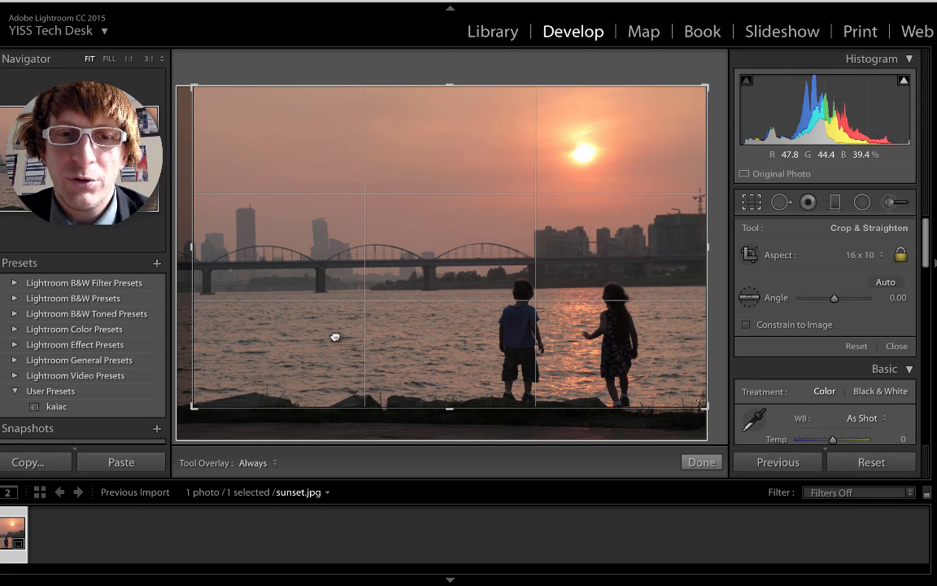
drag(336, 336, 346, 357)
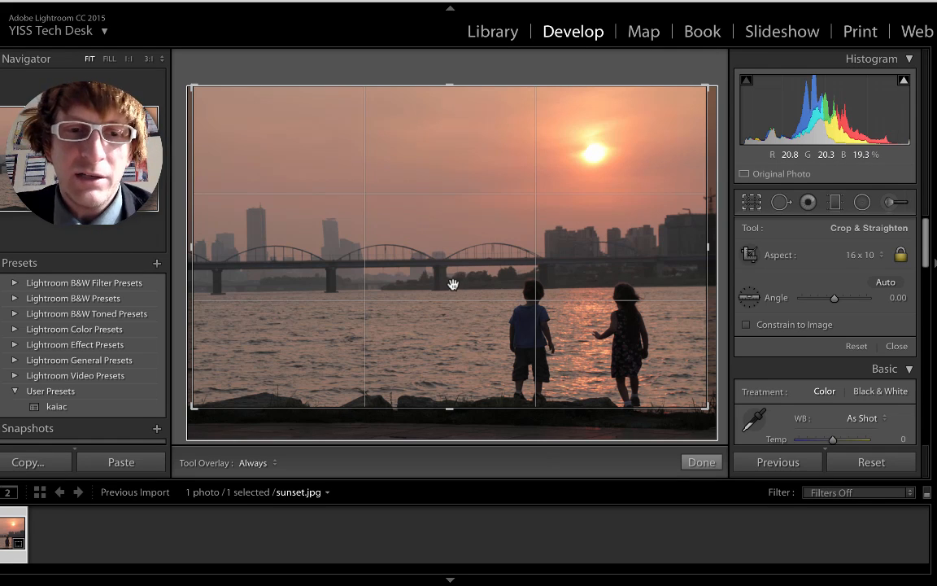
drag(188, 413, 170, 396)
key(ctrl+z)
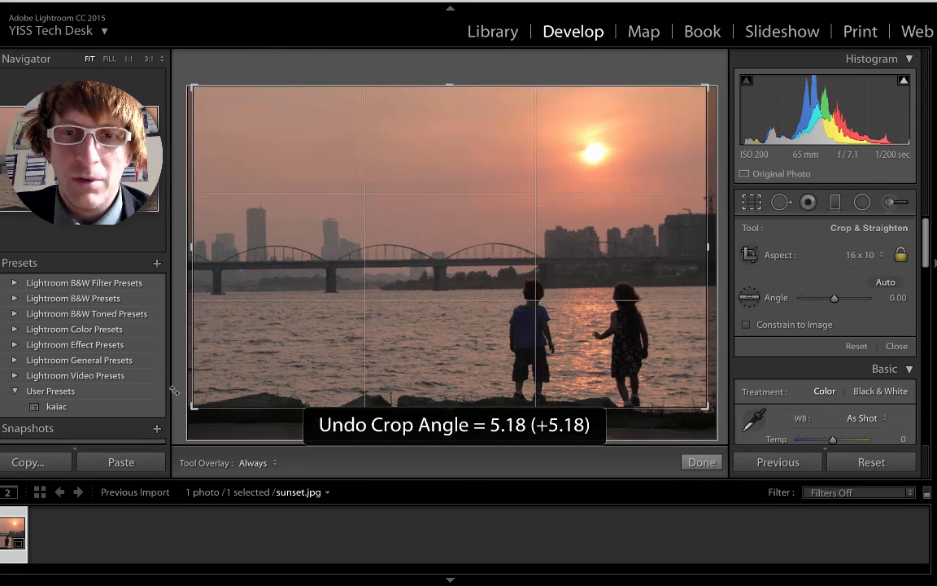
key(r)
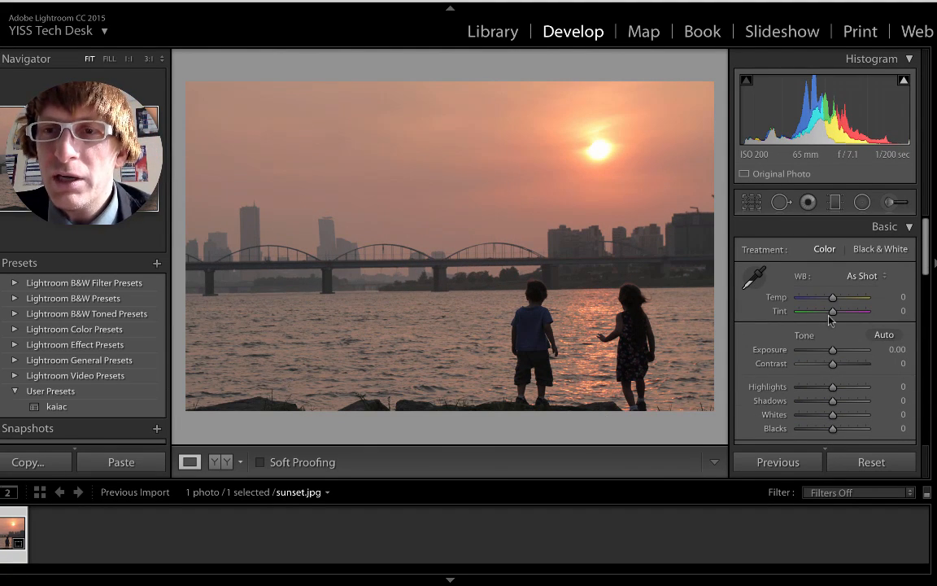
Step: Reopen the crop and rotate the photo slightly clockwise to straighten the bridge and waterline, then apply it
scroll(829, 310, down, 2)
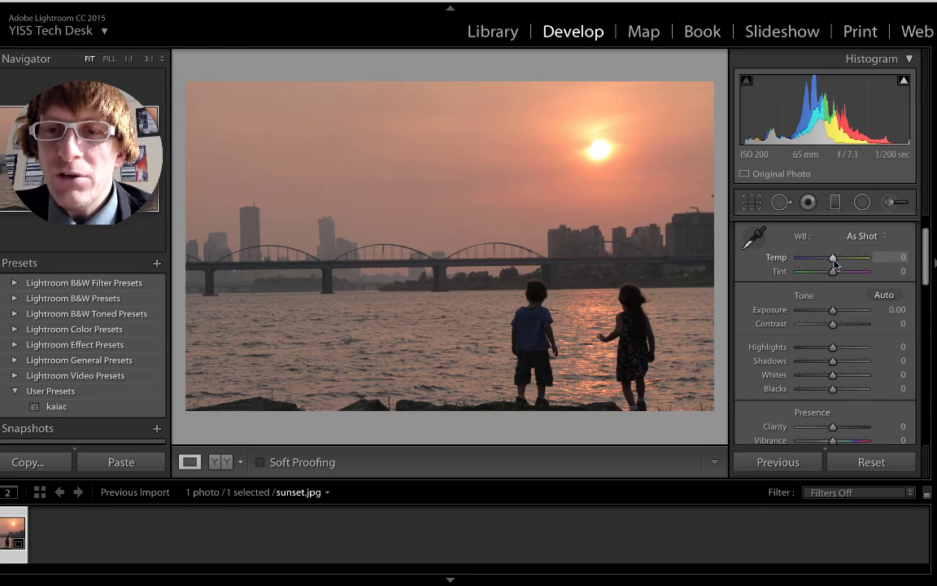
key(r)
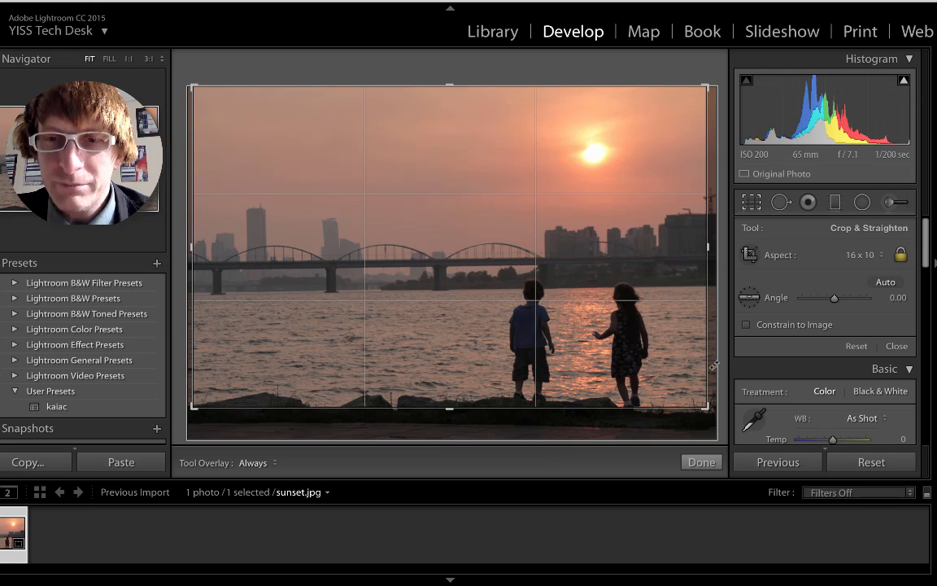
drag(713, 414, 710, 418)
key(r)
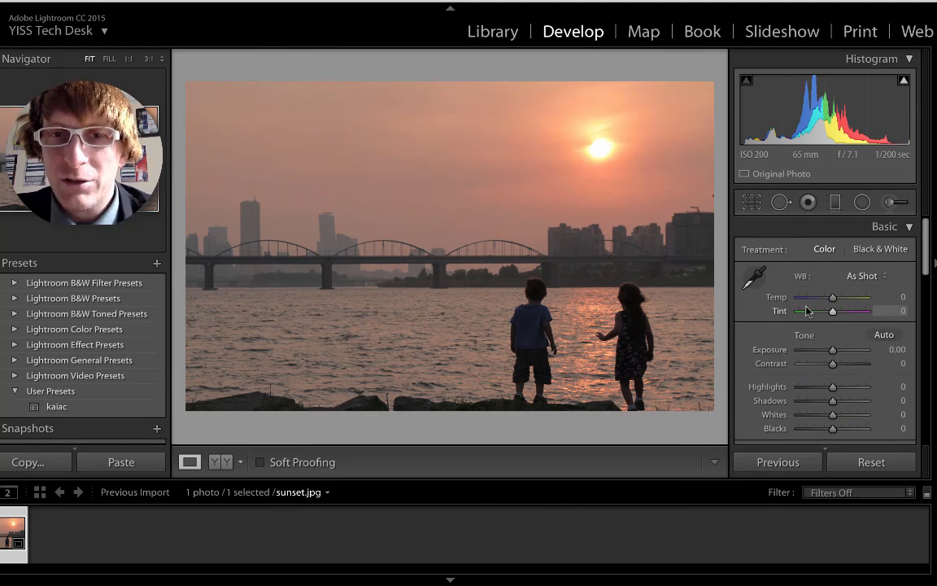
Step: Set Temp to +4, Exposure to +0.30, Contrast to +17, Highlights to +8, Shadows to −21, Whites to +3 and Blacks to +6
scroll(829, 345, down, 1)
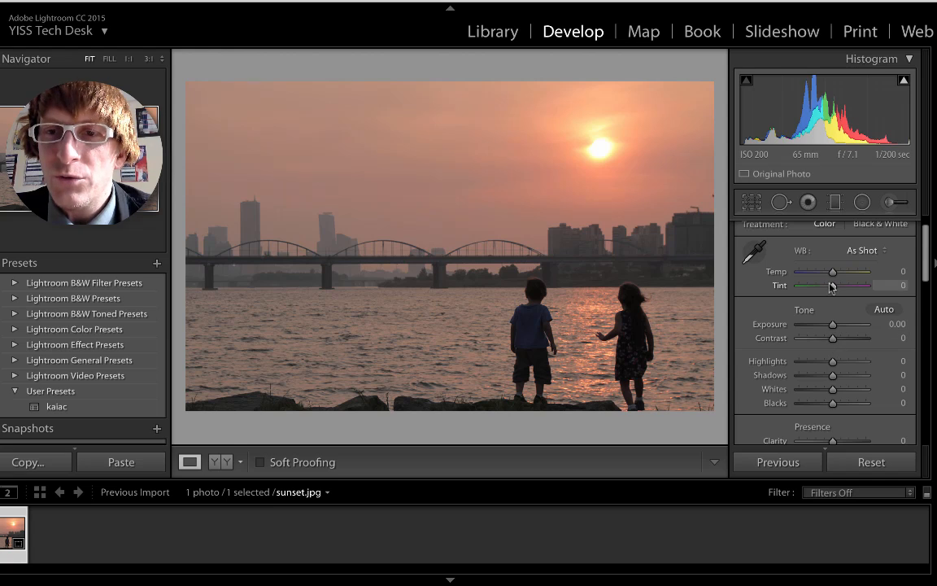
drag(832, 273, 834, 276)
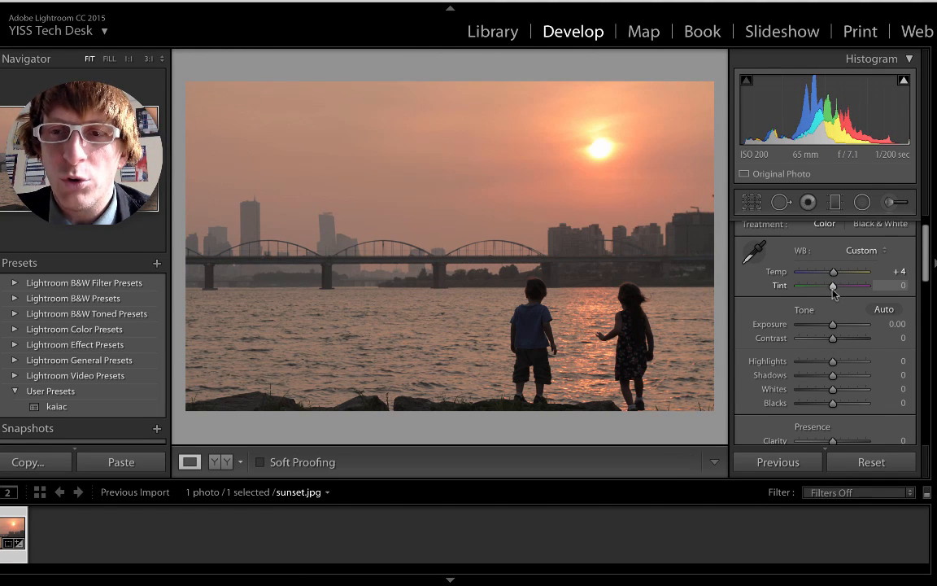
scroll(830, 319, down, 1)
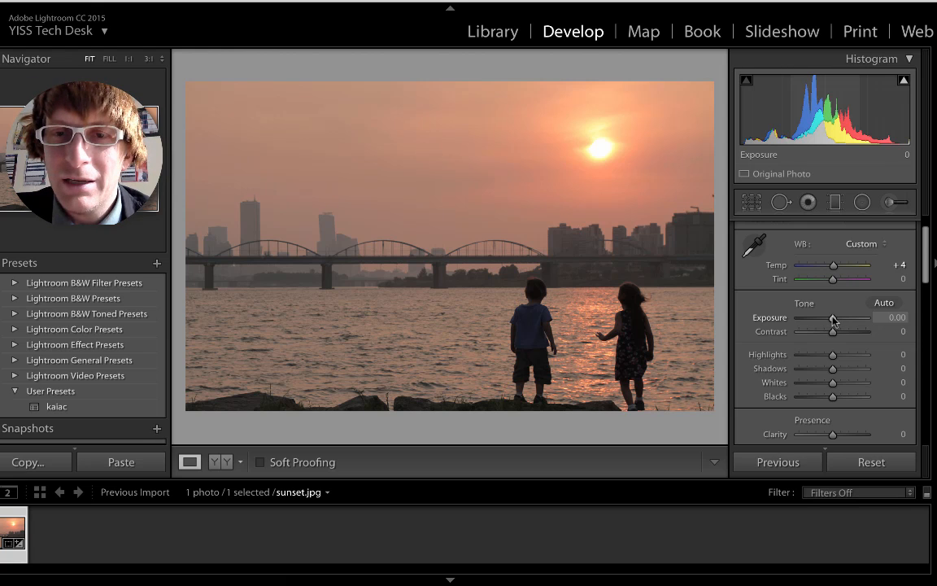
drag(833, 319, 834, 384)
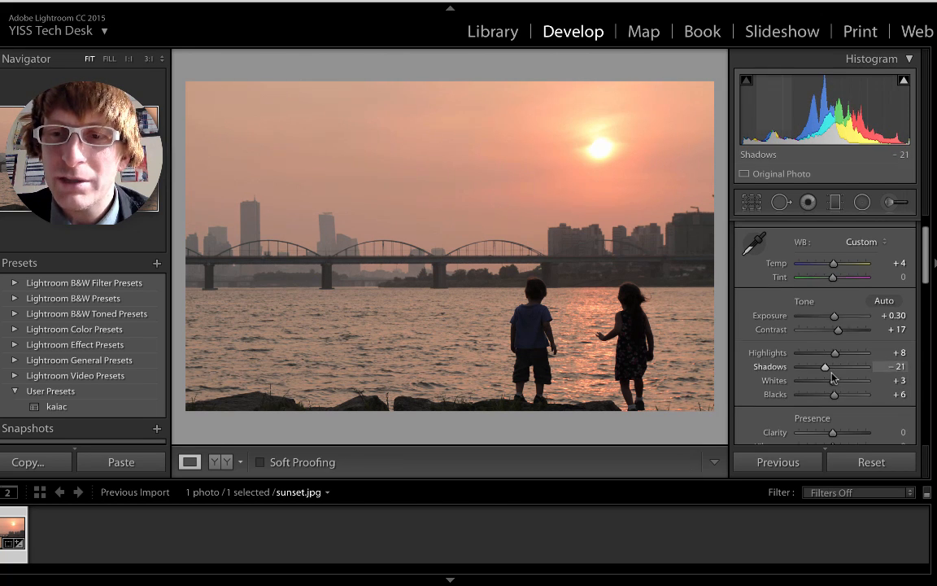
Step: Raise the photo's overall Saturation to +8 in the Presence adjustments
scroll(832, 376, down, 2)
scroll(832, 376, down, 2)
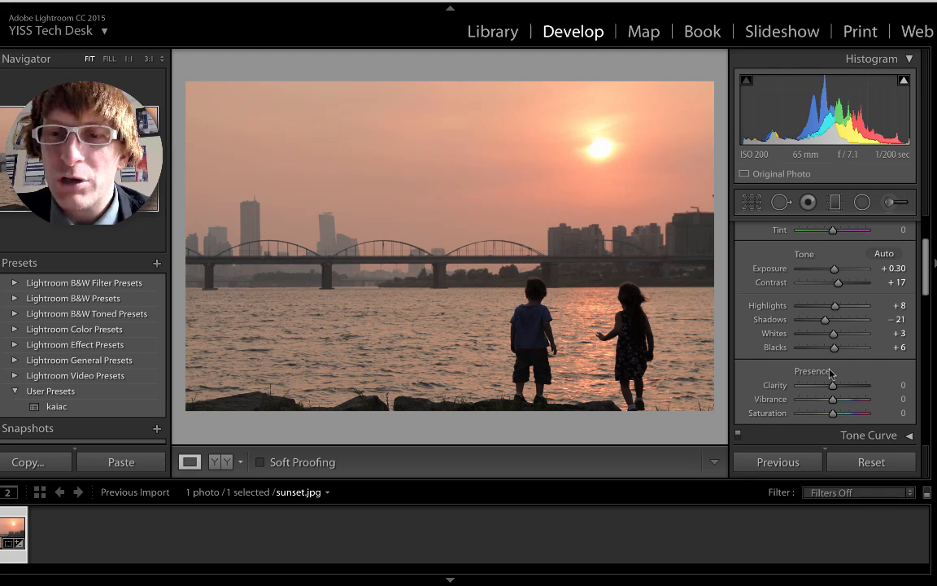
drag(834, 408, 837, 409)
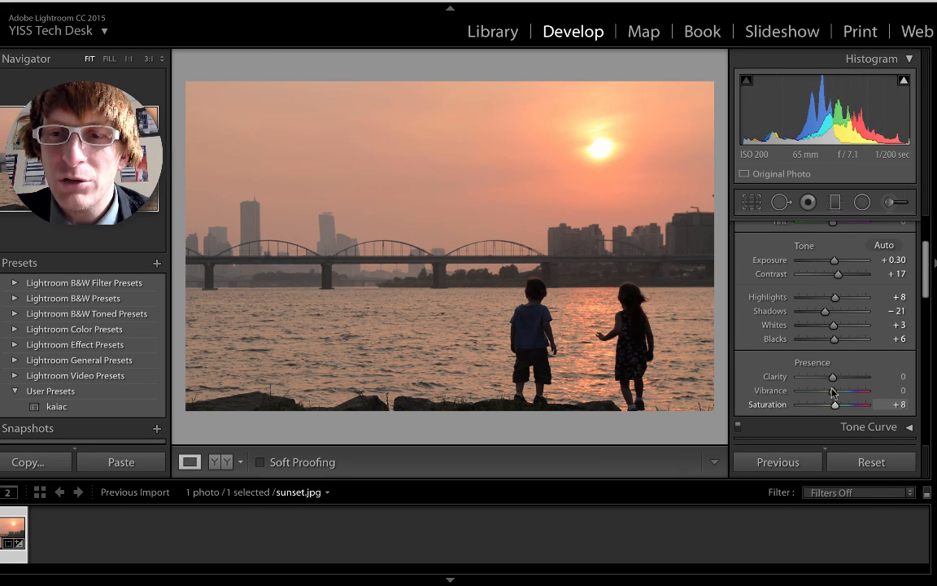
Step: Brighten the Lights region of the tone curve to +8
scroll(828, 384, down, 7)
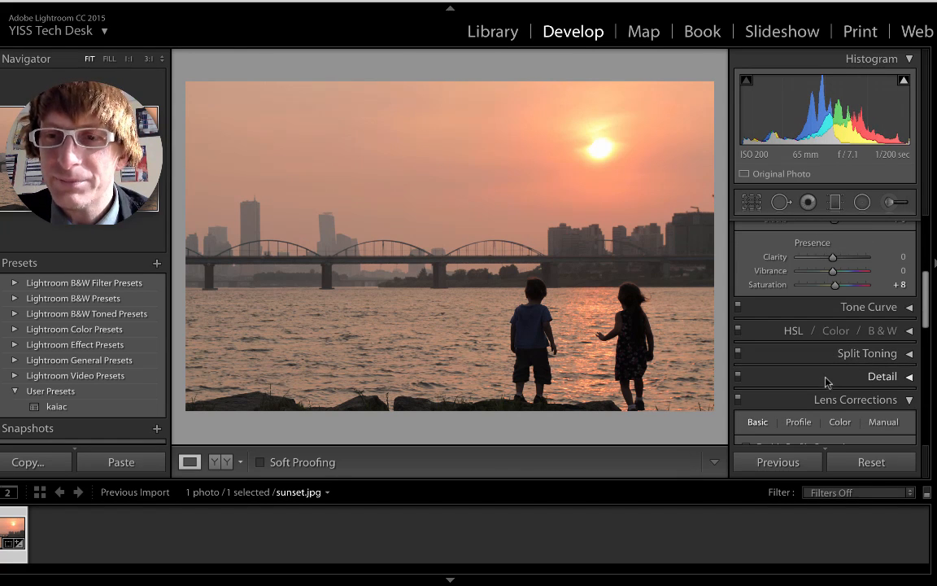
click(828, 309)
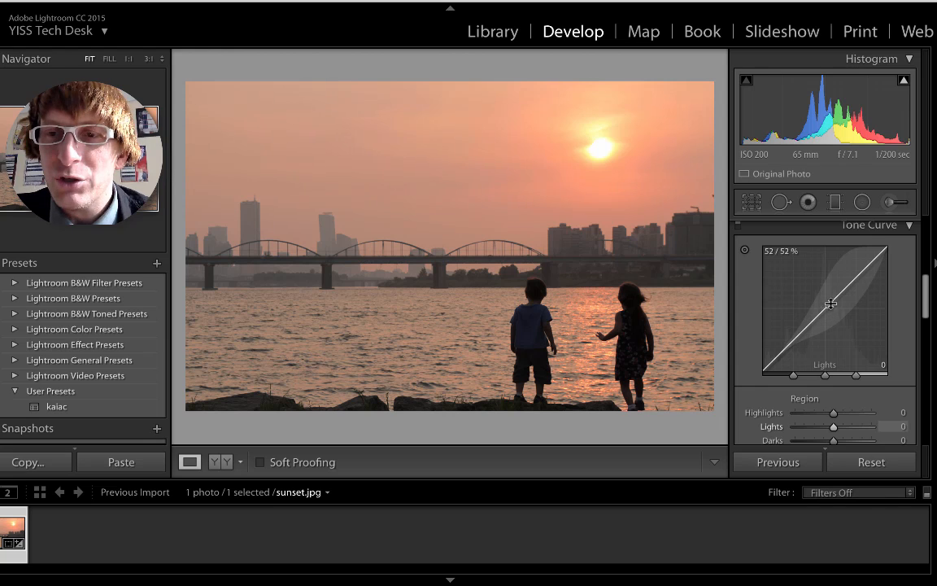
mouse_move(830, 304)
mouse_down()
mouse_move(844, 267)
mouse_move(842, 288)
mouse_up()
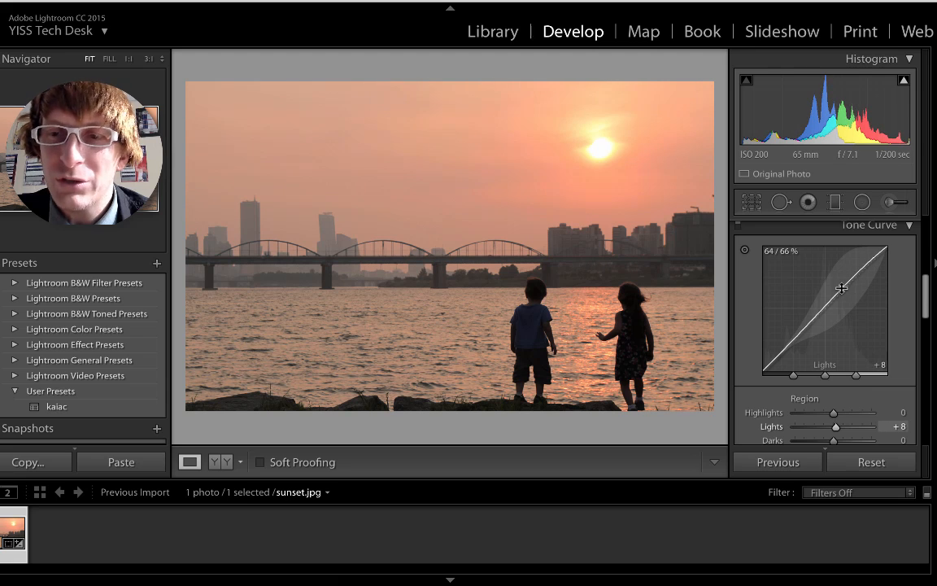
Step: Adjust the yellow color range to Hue −3 and Saturation −2
scroll(842, 288, down, 8)
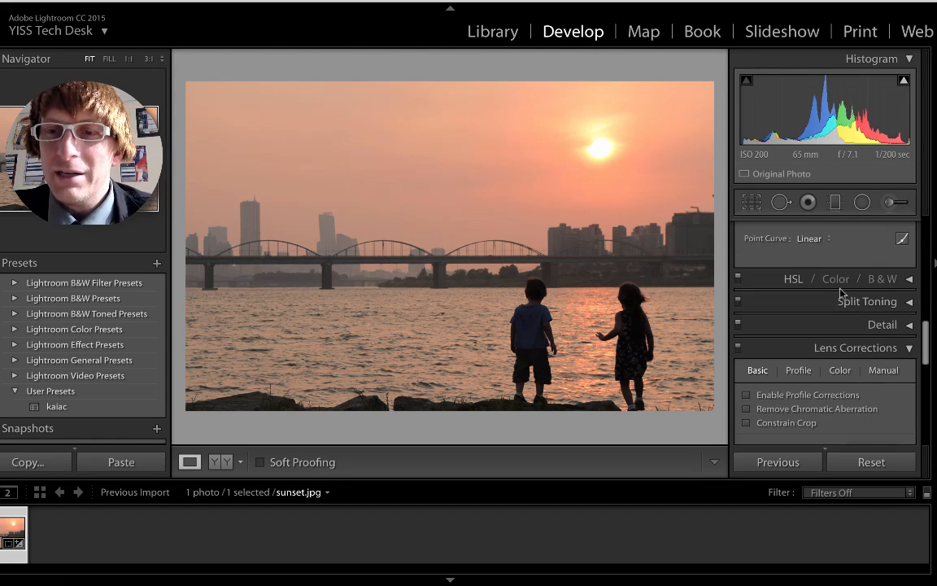
click(840, 294)
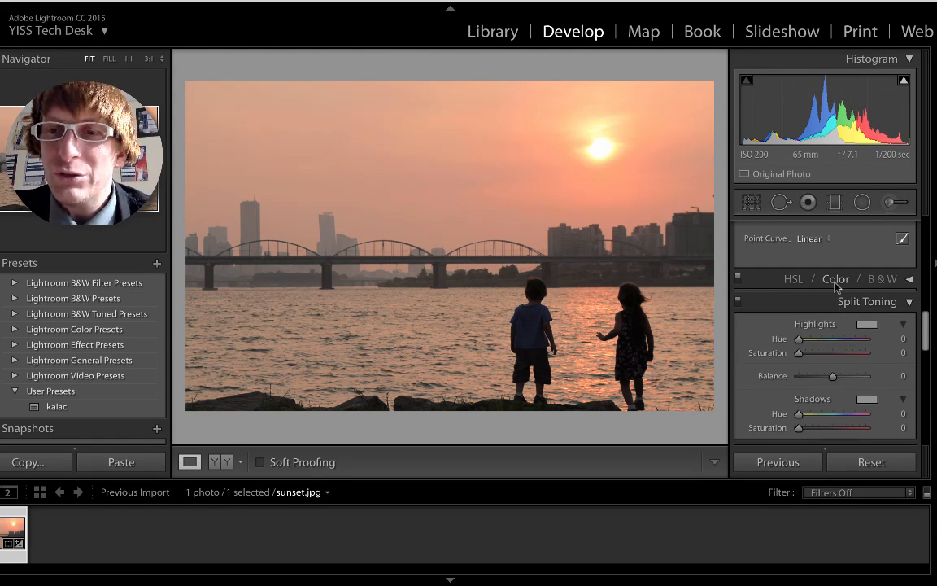
click(835, 280)
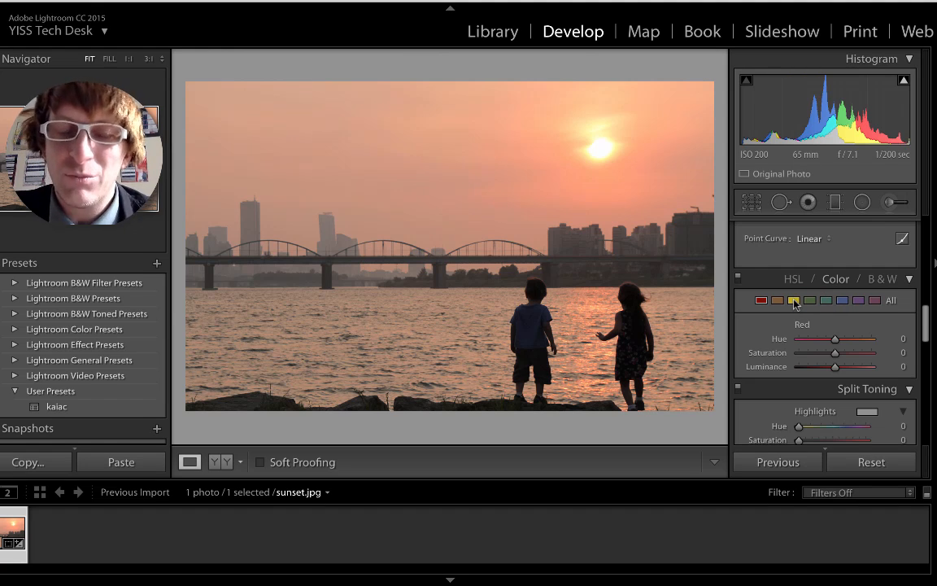
click(794, 301)
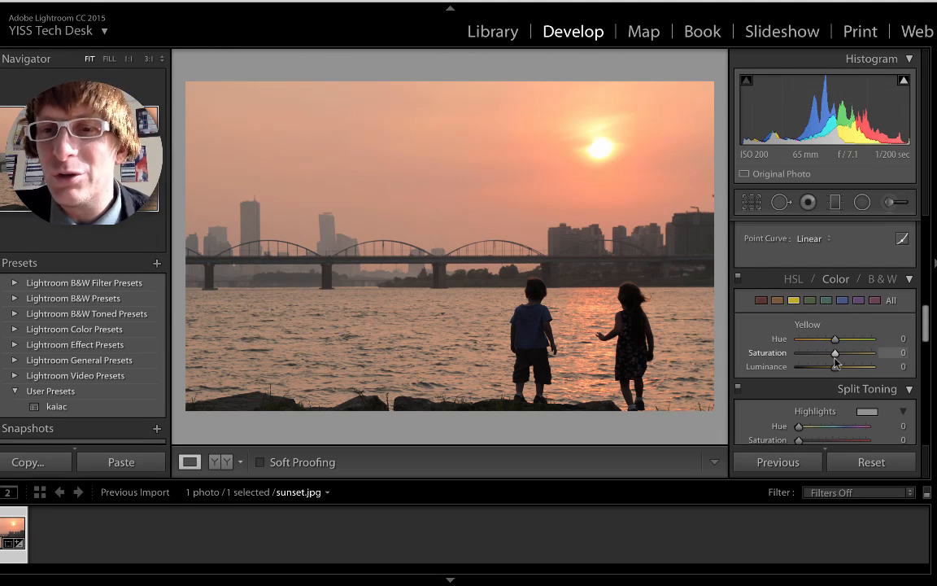
mouse_move(835, 352)
mouse_down()
mouse_move(828, 356)
mouse_move(840, 358)
mouse_move(828, 358)
mouse_move(834, 343)
mouse_up()
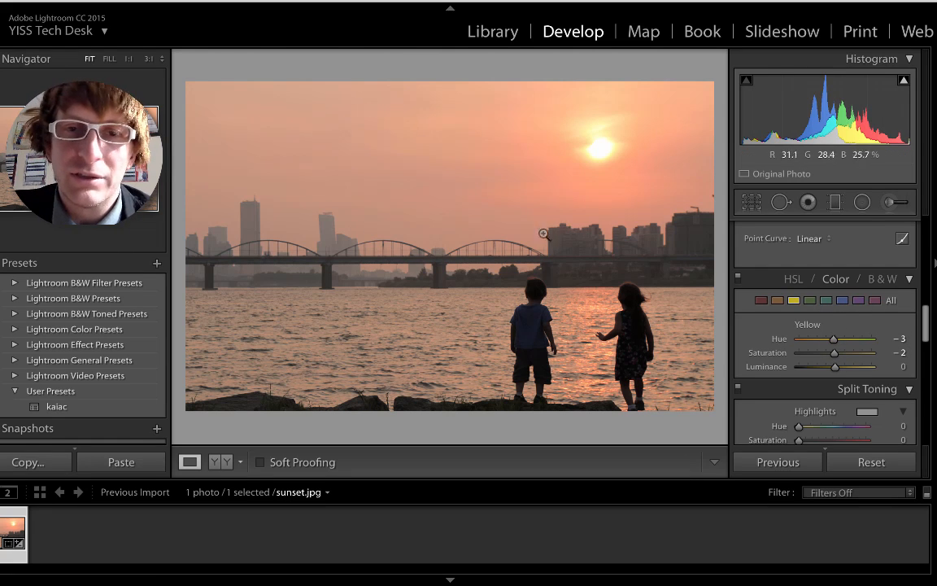
Step: Raise the Saturation of the blue color range to +44
click(842, 301)
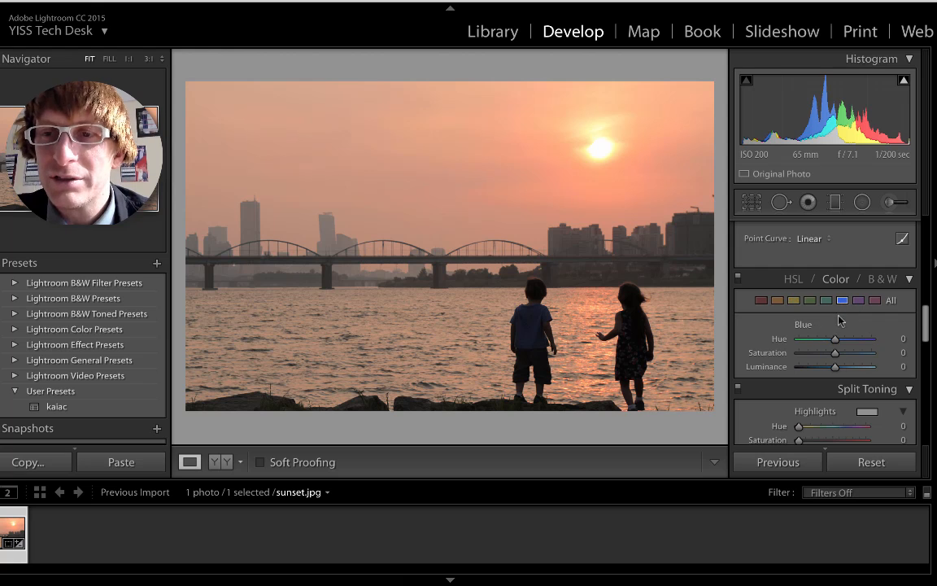
drag(834, 353, 856, 360)
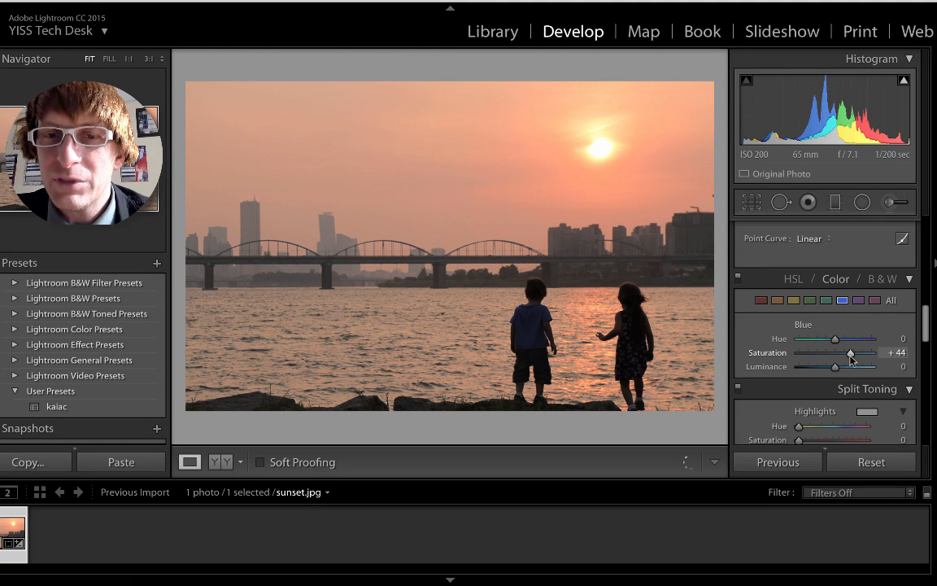
scroll(809, 322, down, 5)
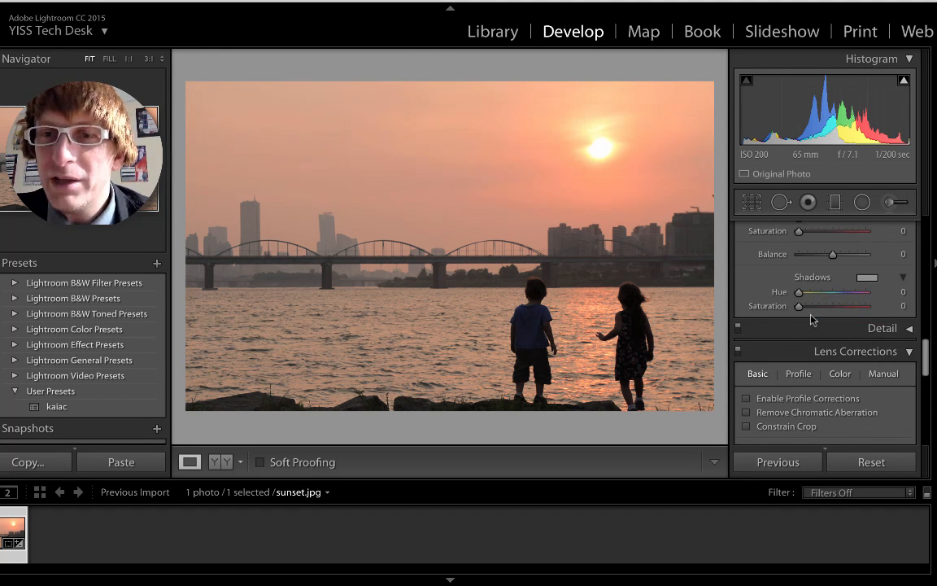
scroll(810, 321, up, 5)
scroll(809, 318, down, 4)
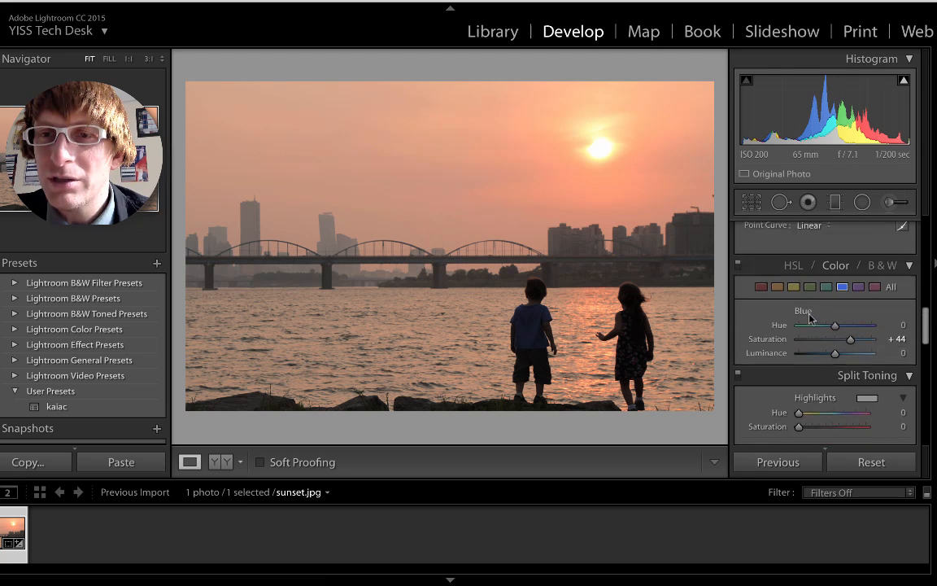
Step: Set the photo's Sharpening Amount to 13 in the Detail adjustments
click(817, 295)
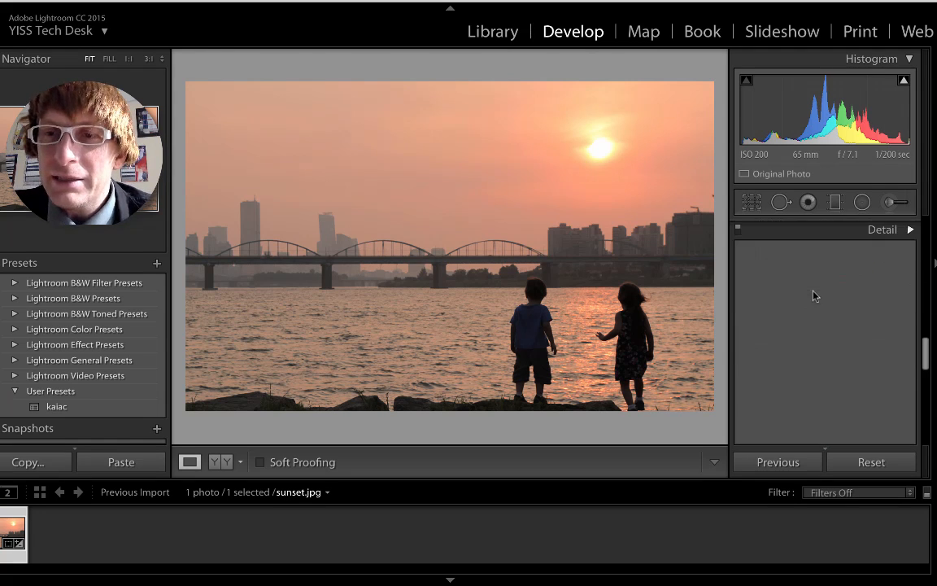
scroll(786, 290, down, 1)
scroll(789, 294, down, 3)
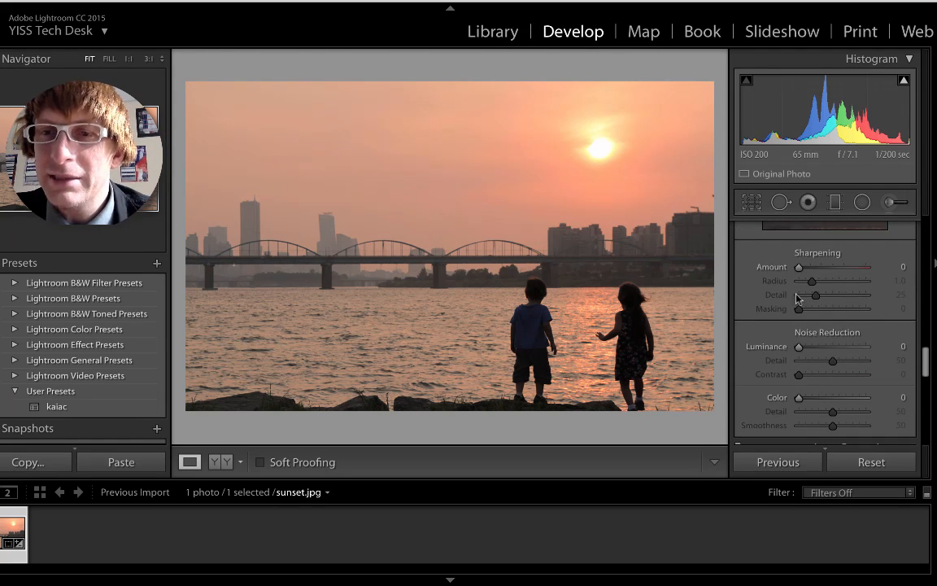
drag(799, 267, 803, 269)
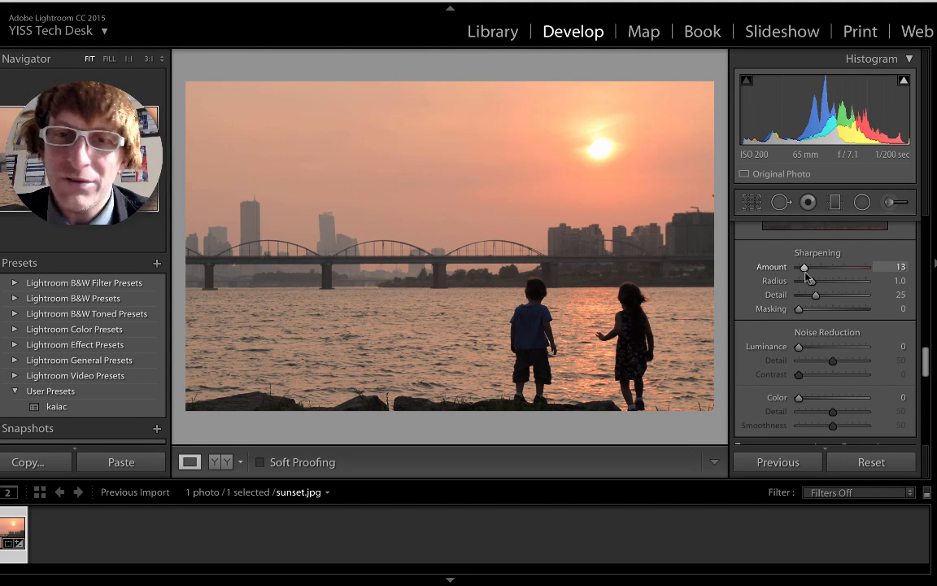
Step: Darken the photo's edges with a Post-Crop Vignetting Amount of −11 in the Highlight Priority style
scroll(806, 285, down, 3)
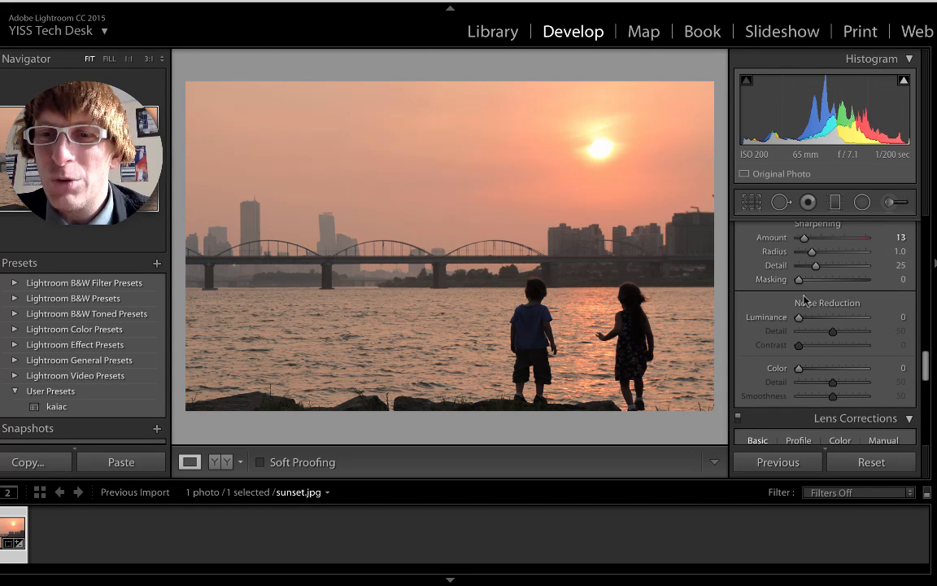
scroll(804, 297, down, 6)
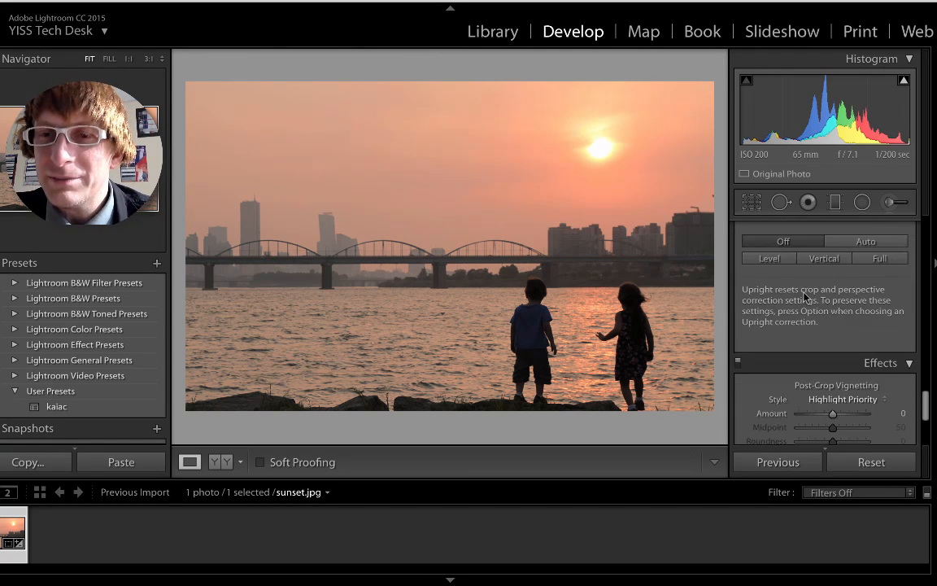
scroll(804, 298, down, 5)
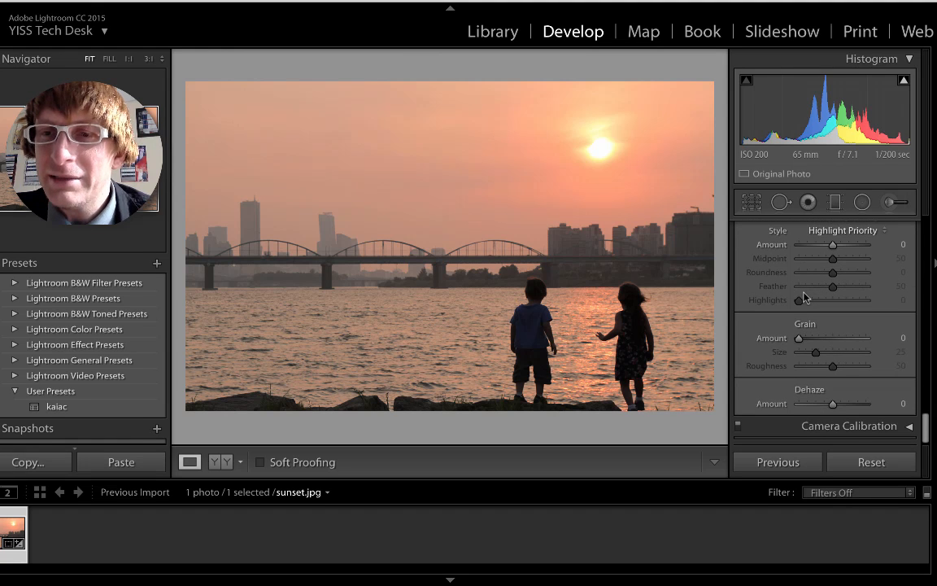
scroll(806, 298, up, 2)
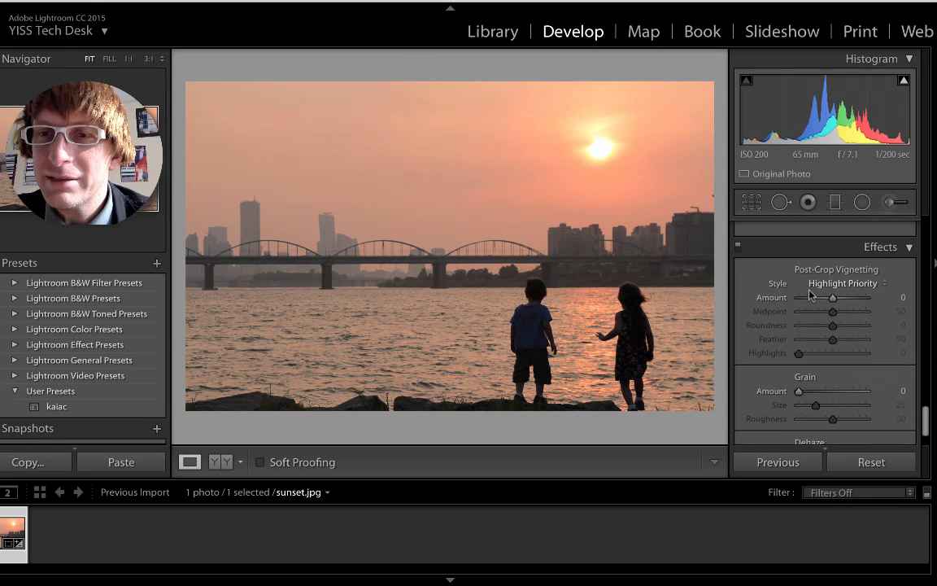
mouse_move(834, 299)
mouse_down()
mouse_move(811, 299)
mouse_move(831, 309)
mouse_up()
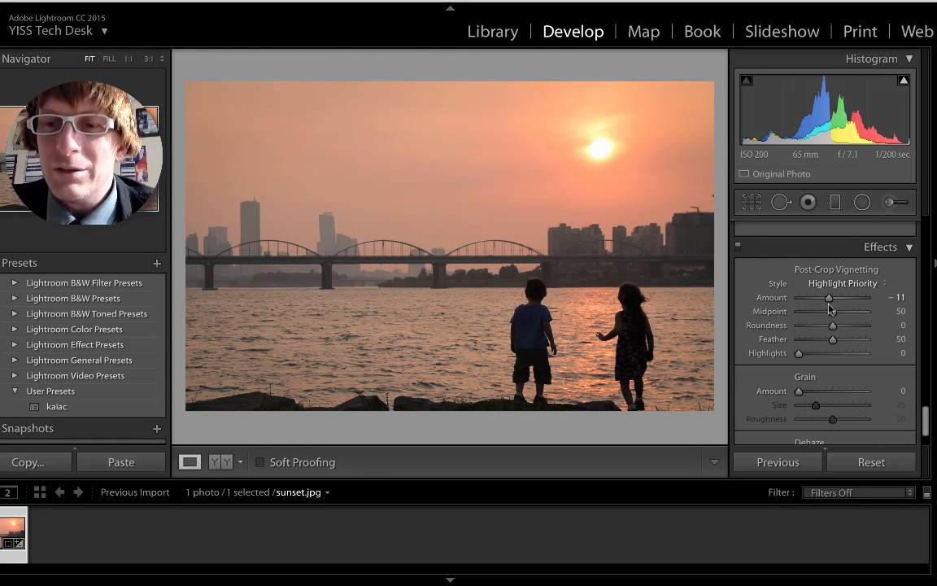
drag(829, 298, 831, 302)
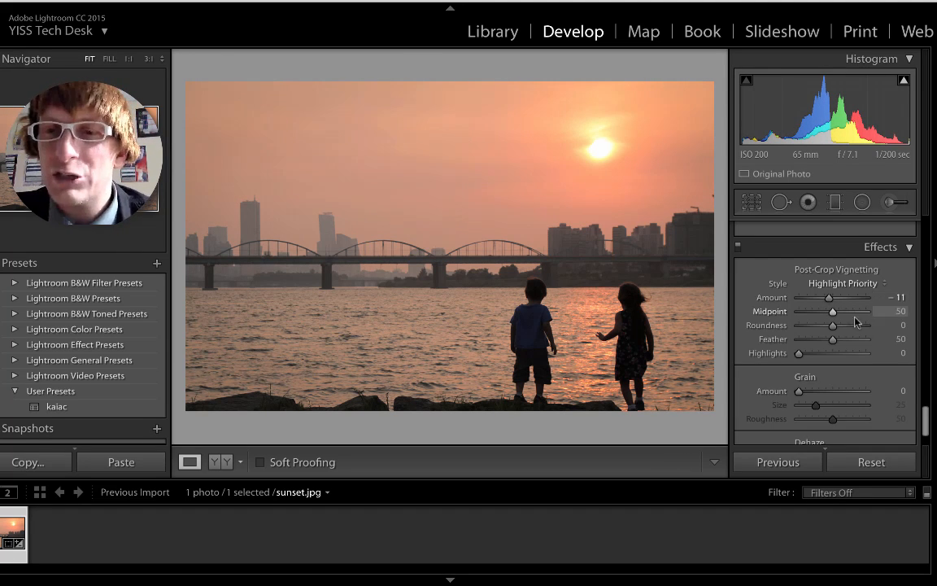
Step: Switch to the Print module and set up the page as A4 in landscape orientation
scroll(850, 320, up, 10)
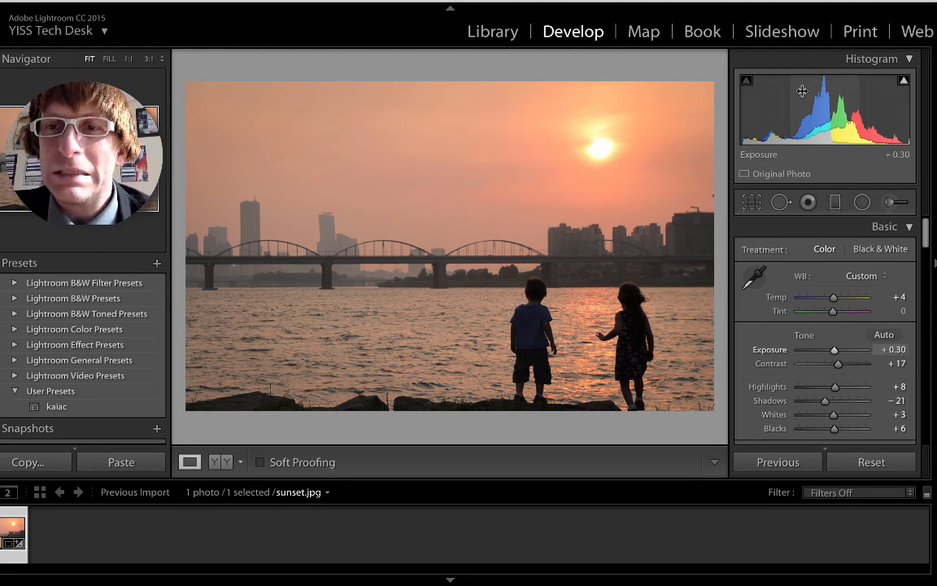
click(857, 35)
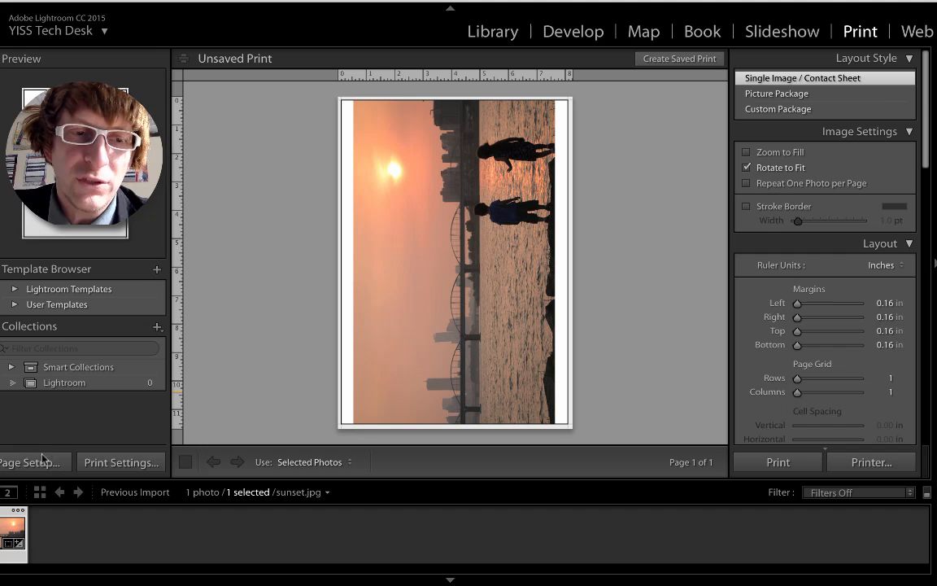
click(37, 461)
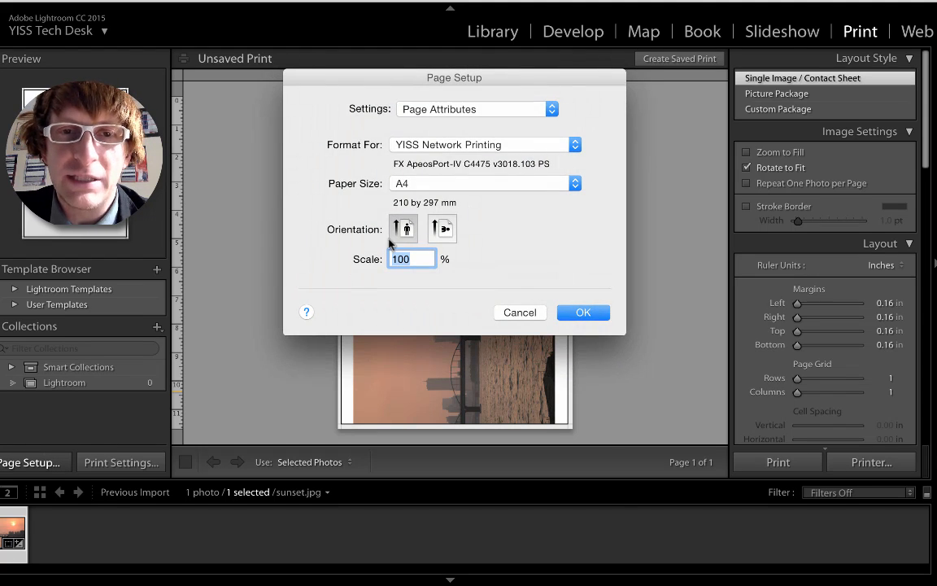
click(447, 230)
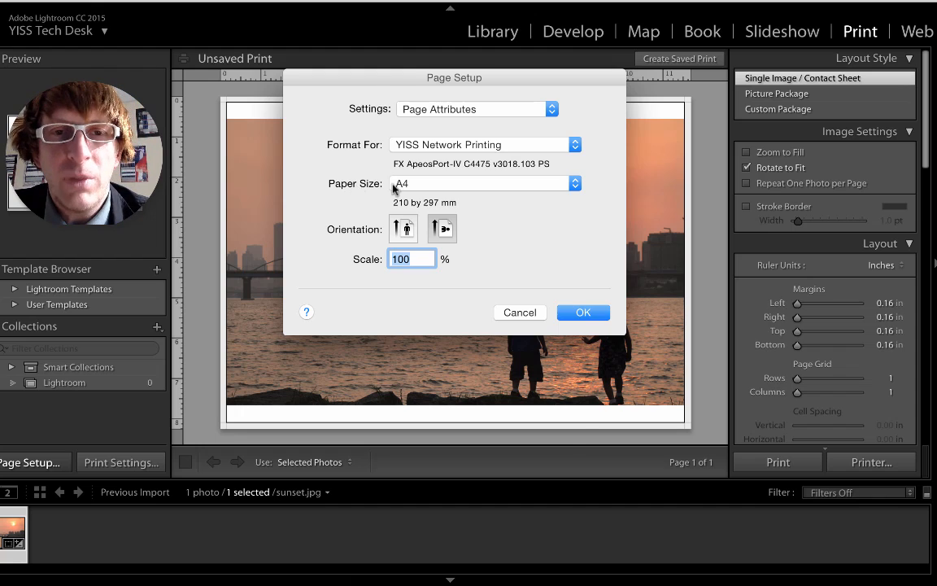
click(399, 184)
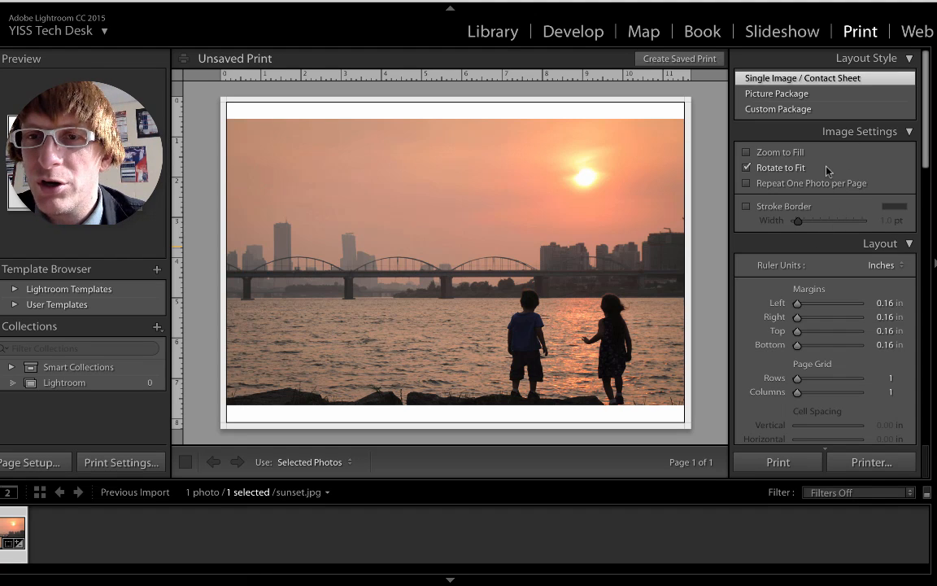
Step: Add a white stroke border 3.0 pt wide around the photo on the print page
click(747, 207)
drag(798, 220, 806, 225)
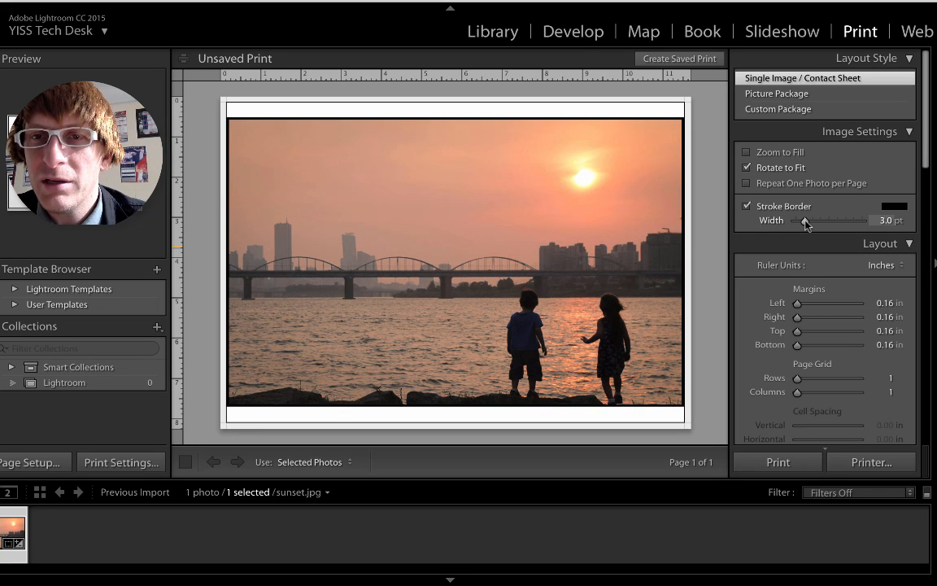
click(894, 209)
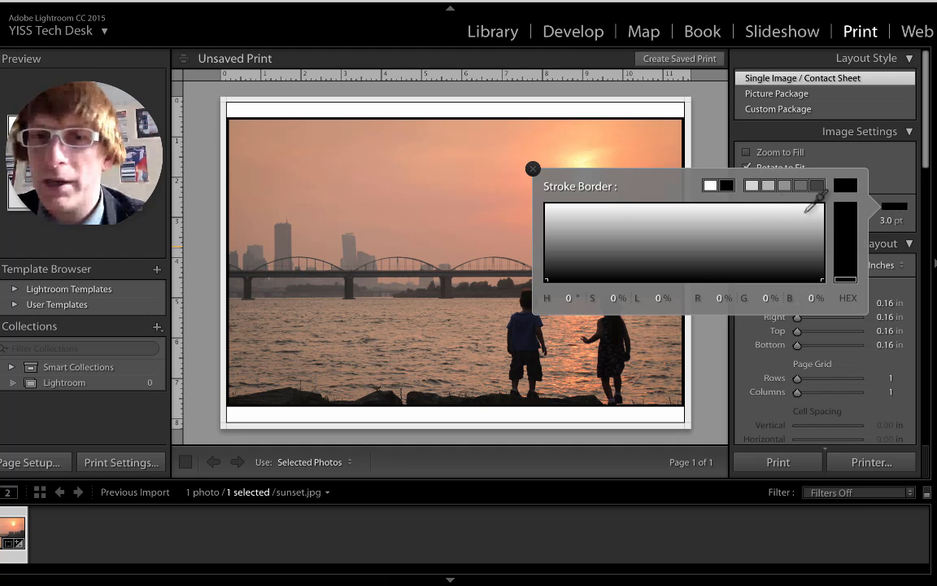
click(712, 188)
Step: Enable the page background color and set it to black
scroll(744, 274, down, 10)
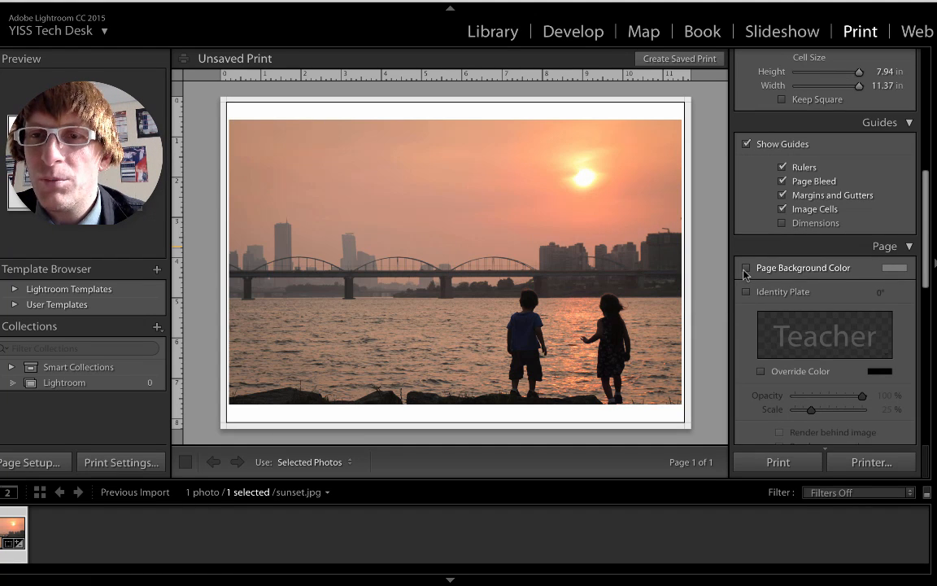
click(745, 269)
click(894, 268)
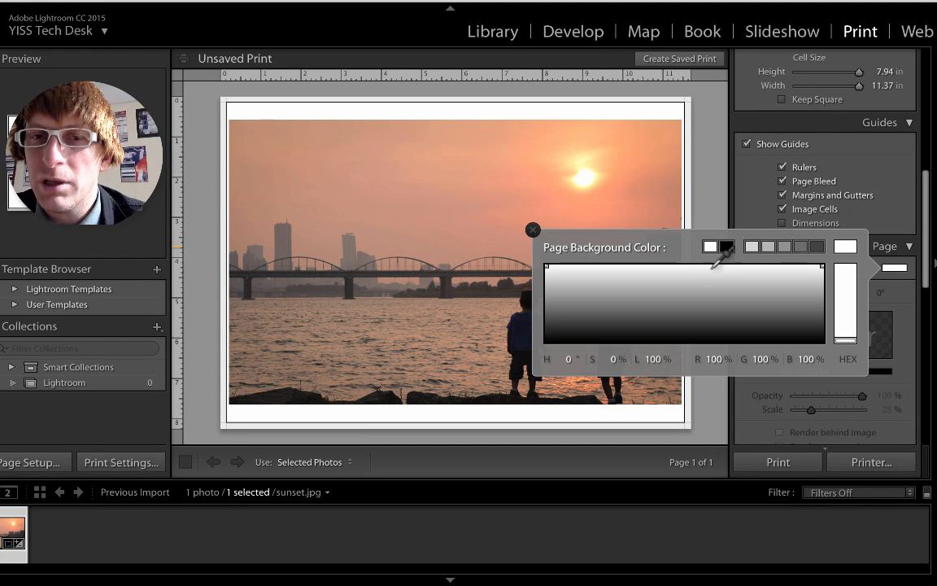
click(726, 247)
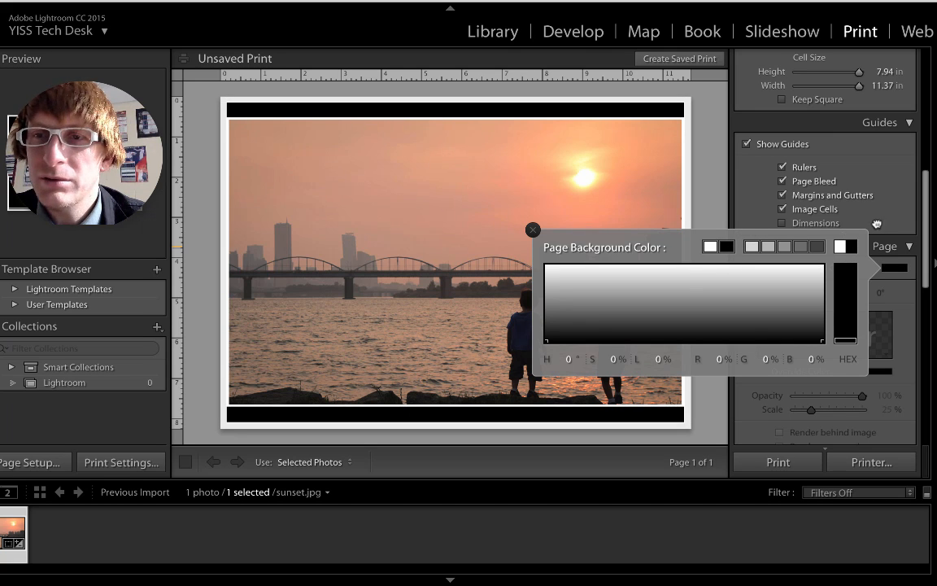
click(877, 223)
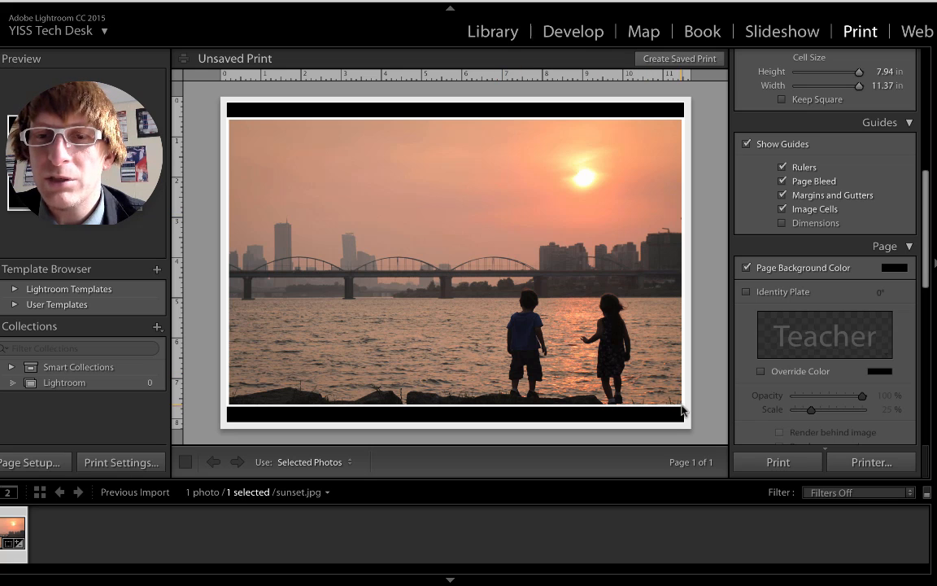
Step: Resize the image cell to about 9.20 in wide and 5.79 in high, leaving similar side margins around the photo
drag(683, 399, 580, 363)
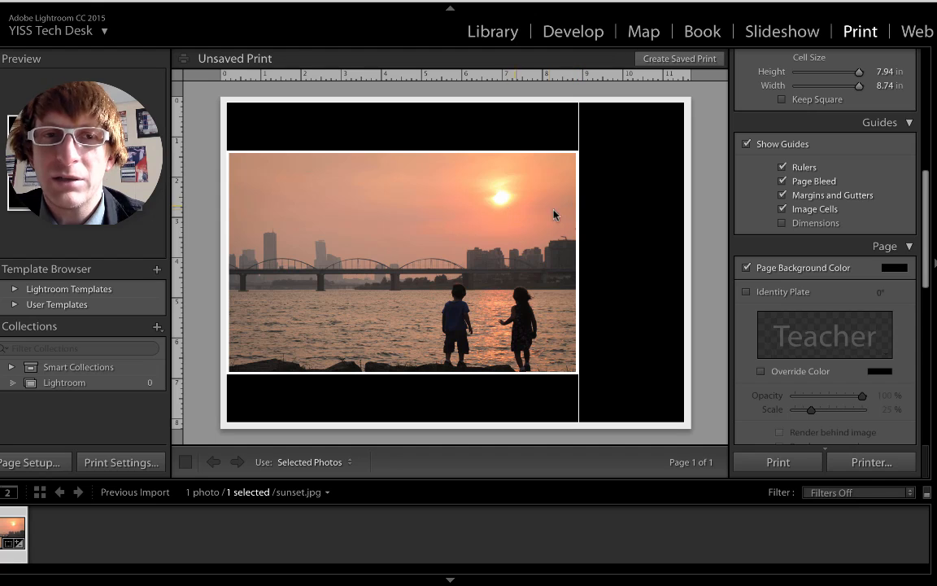
drag(226, 202, 245, 208)
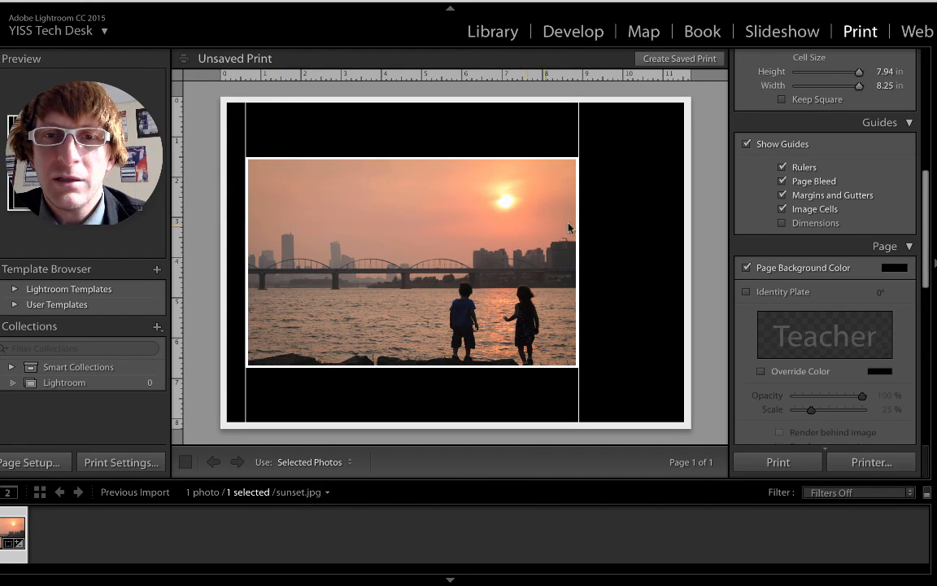
drag(577, 223, 661, 230)
drag(247, 215, 277, 230)
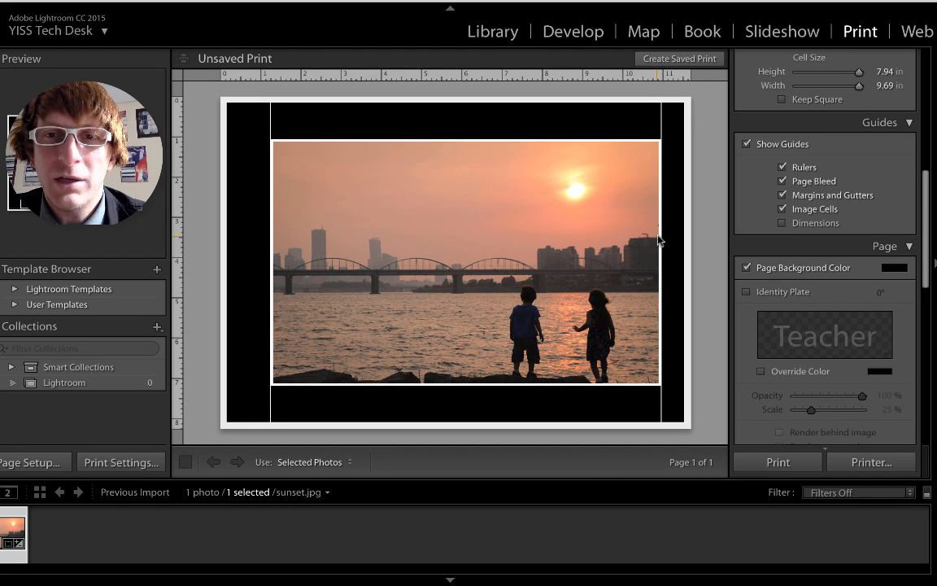
drag(659, 240, 641, 239)
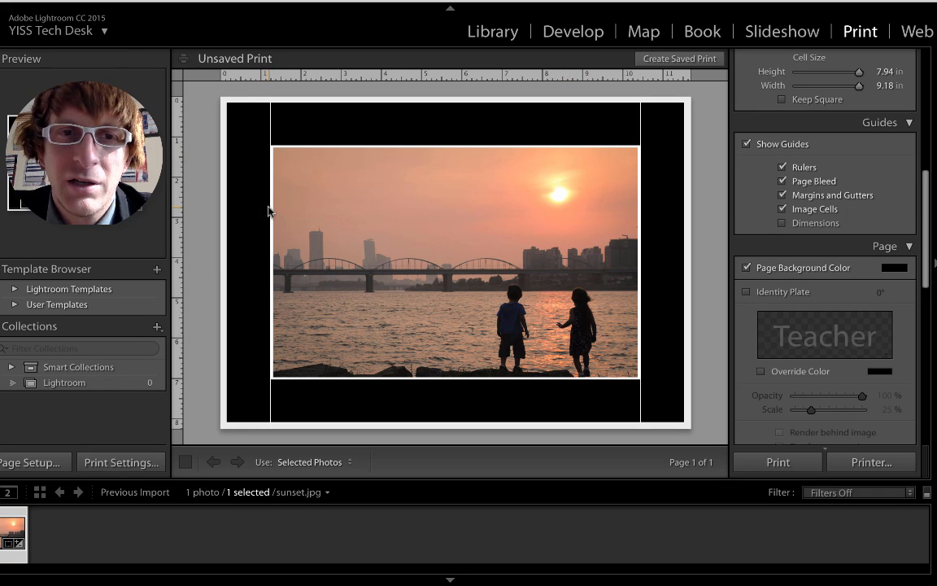
drag(271, 207, 269, 206)
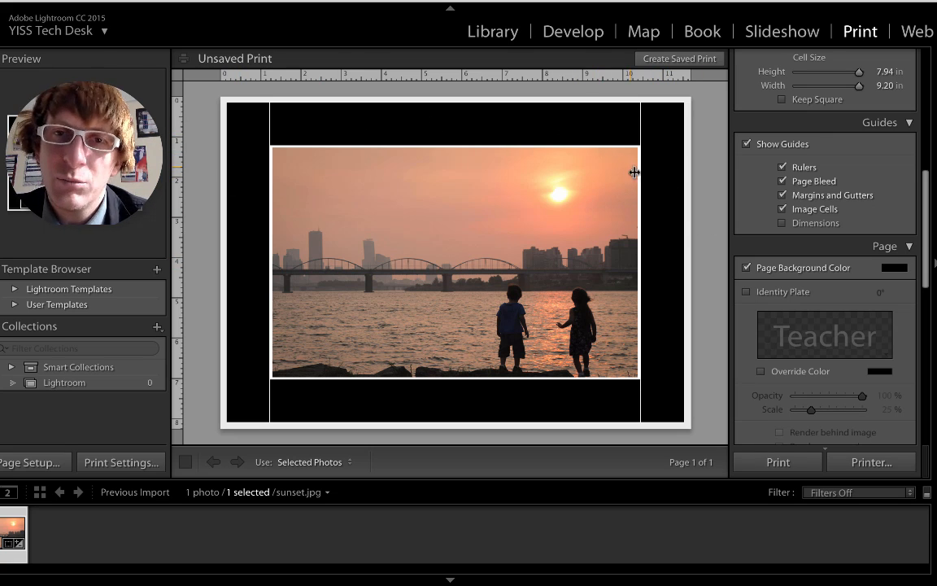
scroll(772, 134, up, 2)
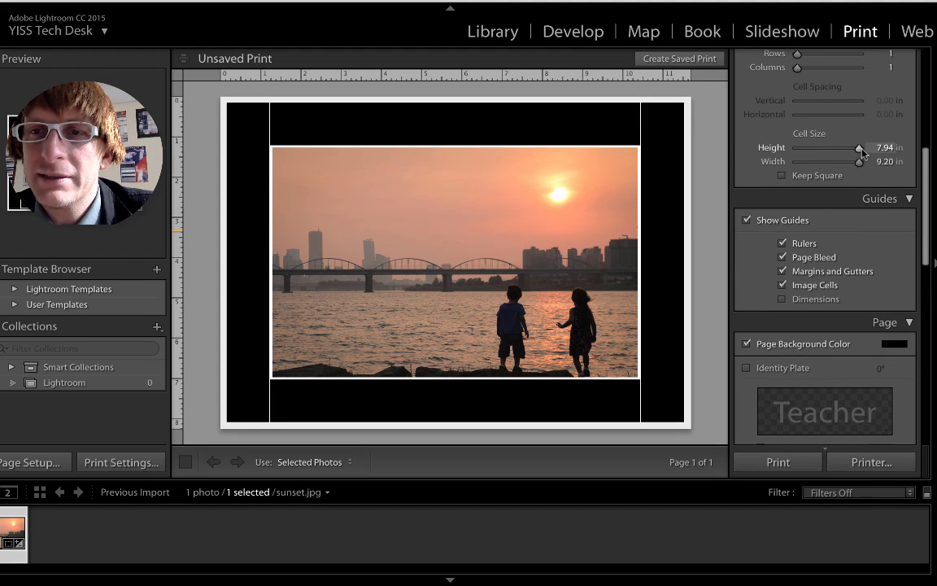
mouse_move(860, 152)
mouse_down()
mouse_move(834, 152)
mouse_move(845, 153)
mouse_up()
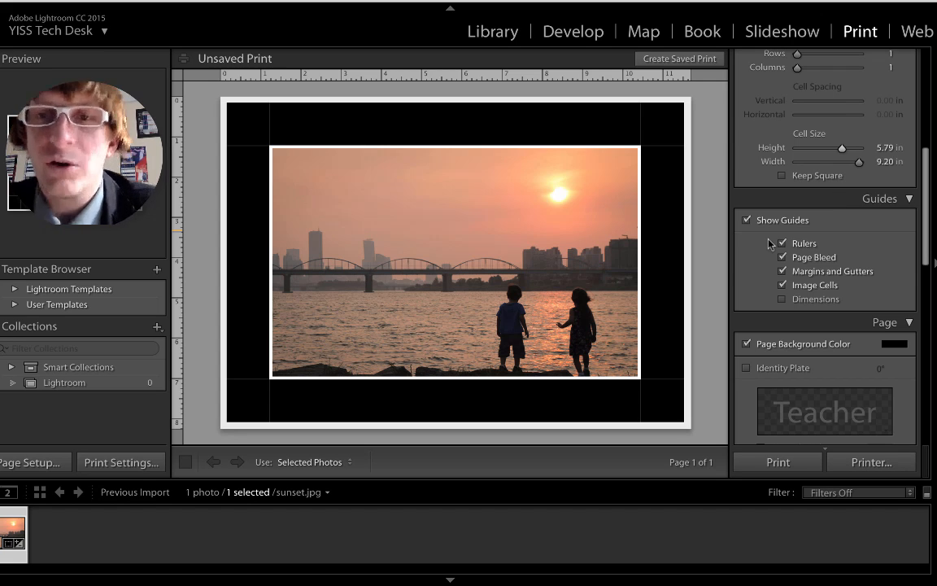
Step: Enable the identity plate and replace its styled text with the photographer's full name followed by "| PHOTOGRAPHY"
scroll(771, 244, down, 5)
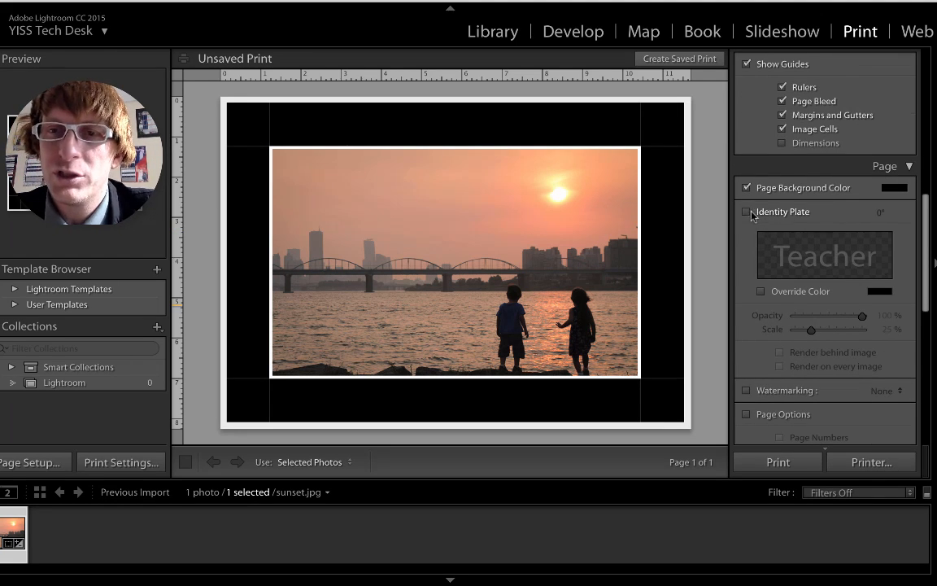
click(747, 212)
click(787, 254)
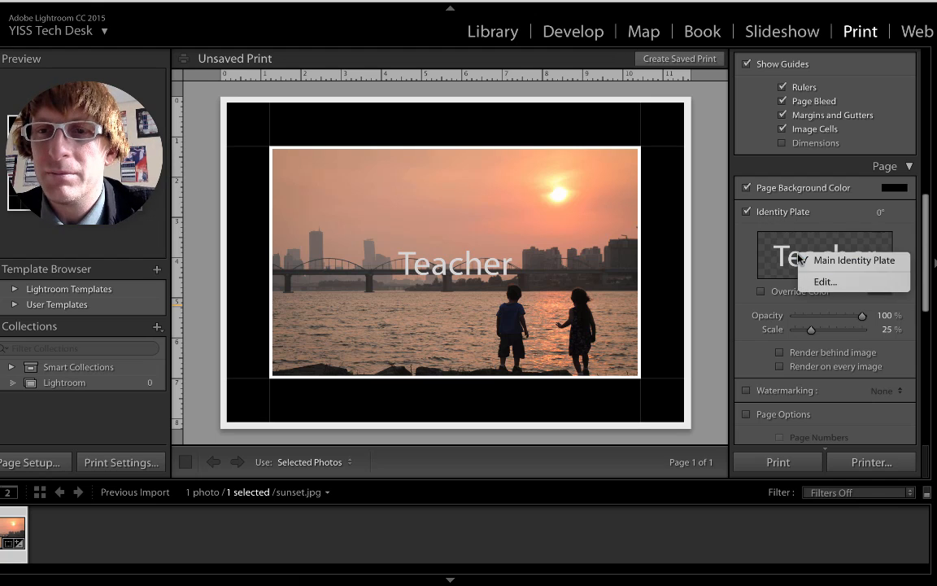
key(Escape)
click(798, 259)
click(815, 283)
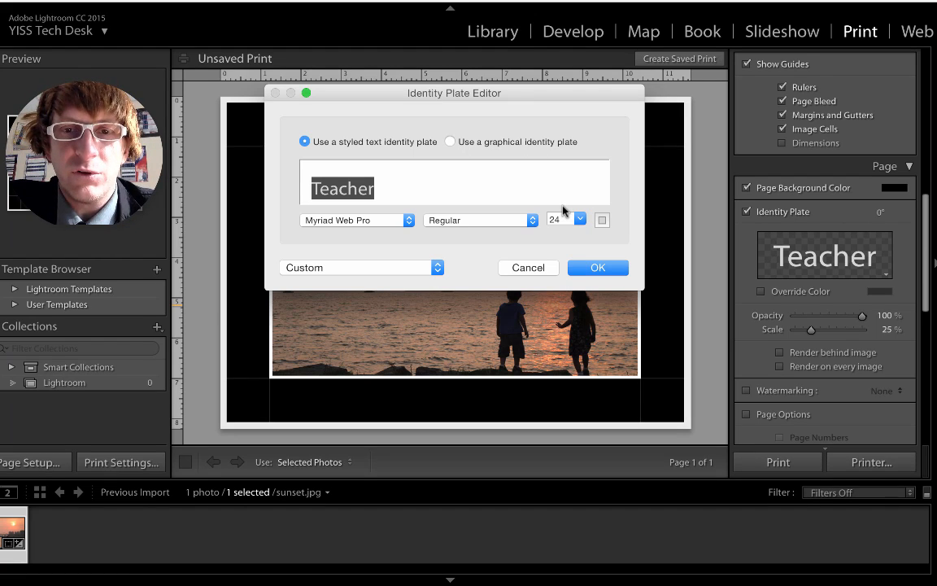
text(John Lee)
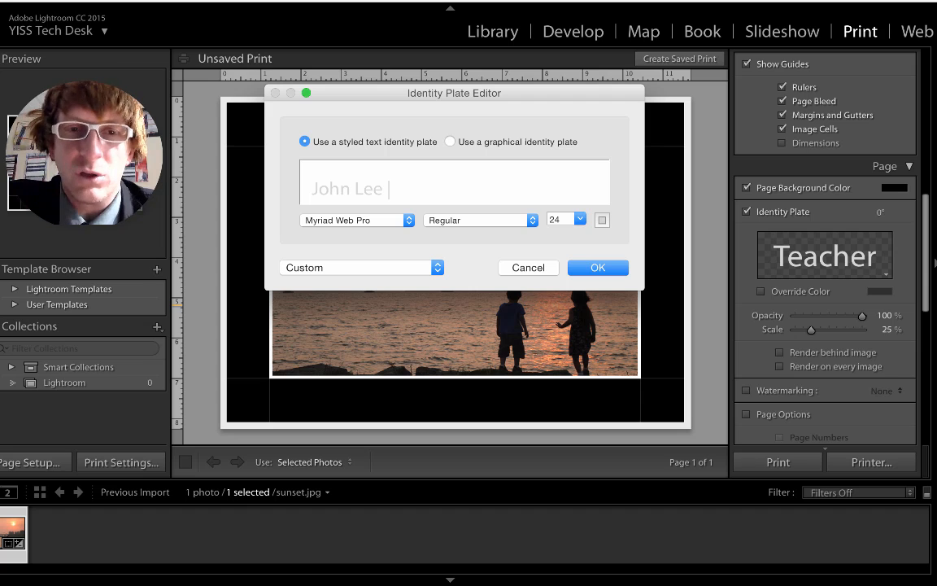
text(| Pho)
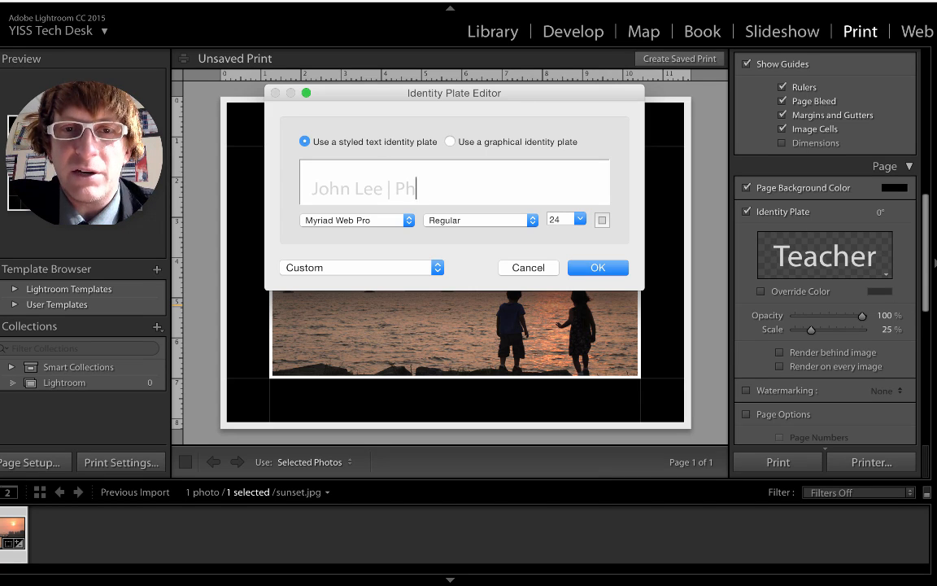
key(BackSpace)
text(HOT)
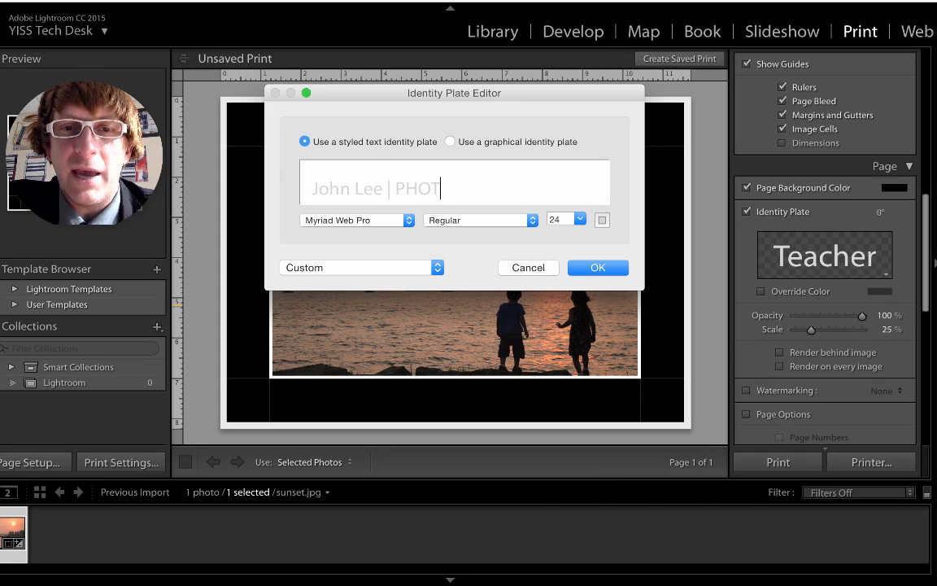
text(OGR)
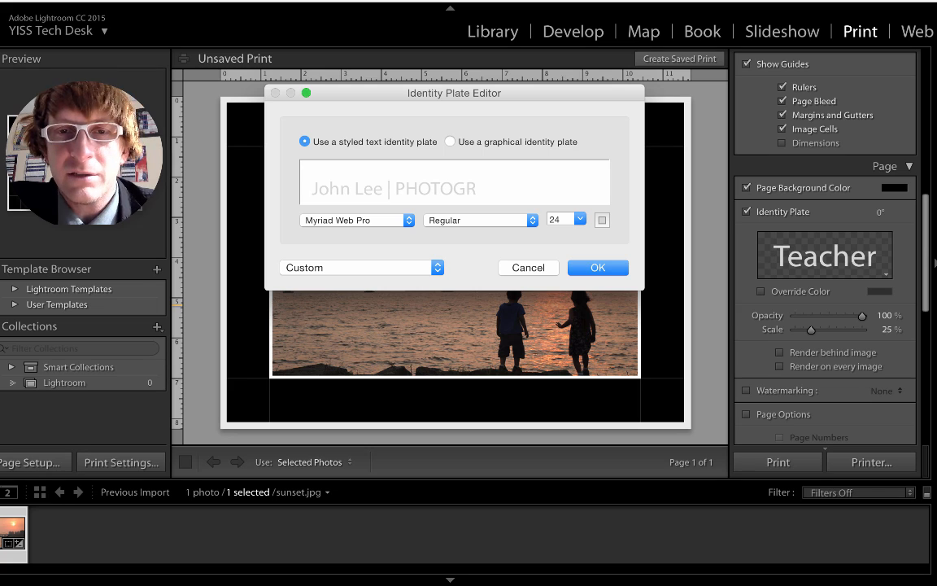
text(APHY)
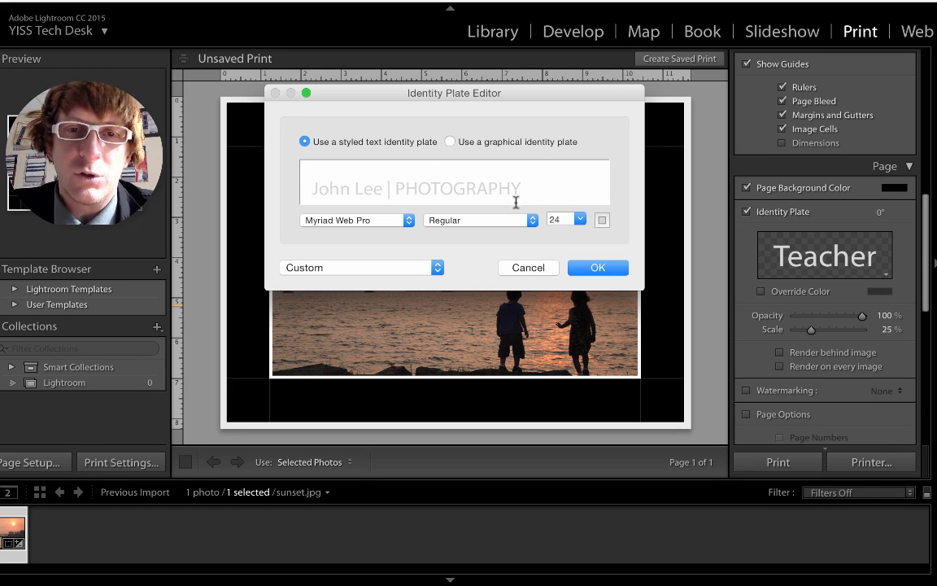
Step: Rewrite the photographer's name in the identity plate text in all capitals and apply the new identity plate
drag(381, 188, 282, 179)
text(JO)
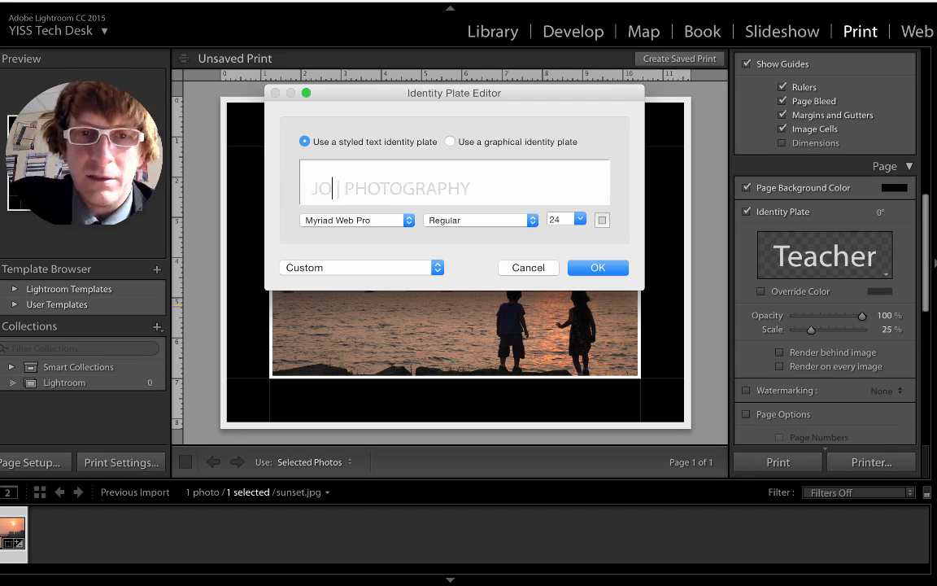
text(HN LEE)
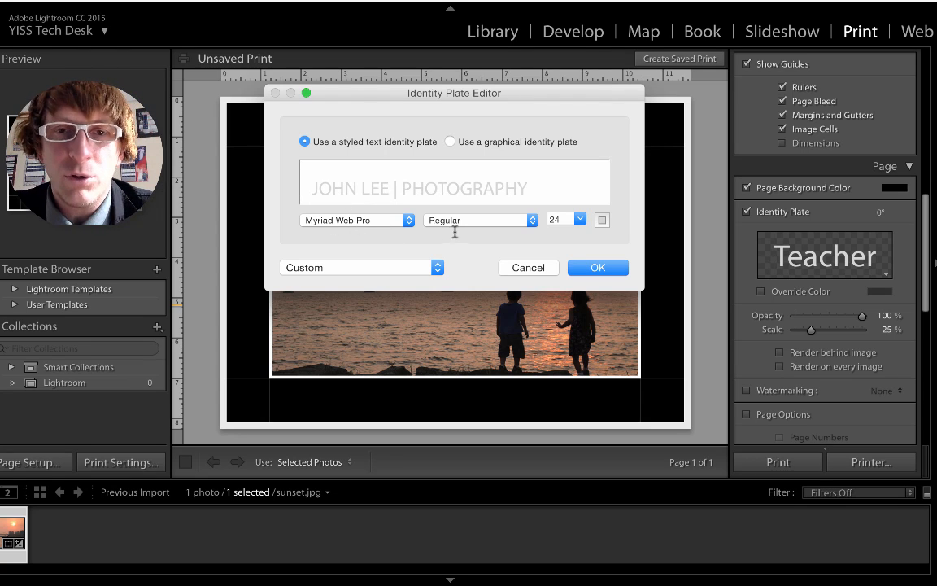
click(594, 267)
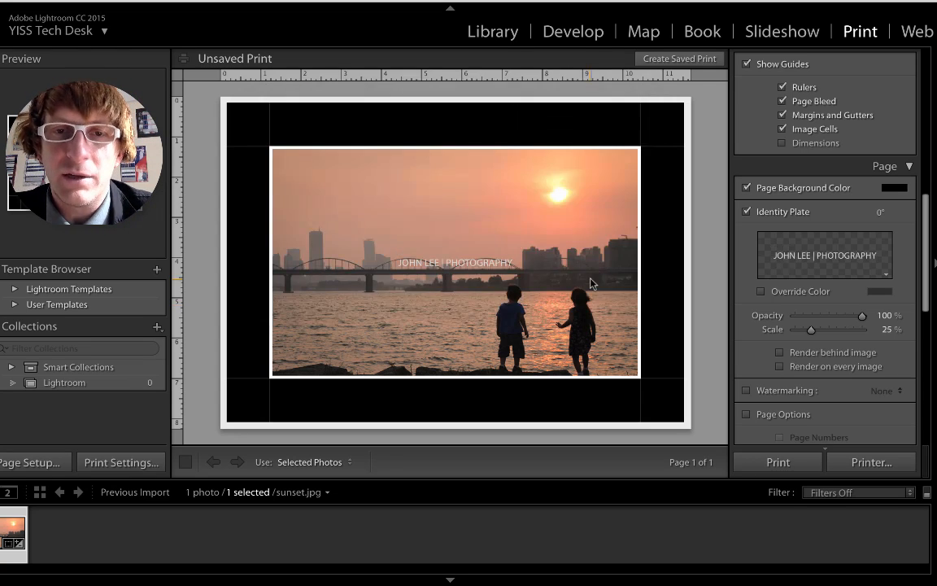
Step: Move the identity plate into the black margin below the photo and centre it horizontally, measuring the space on both sides
drag(480, 268, 474, 398)
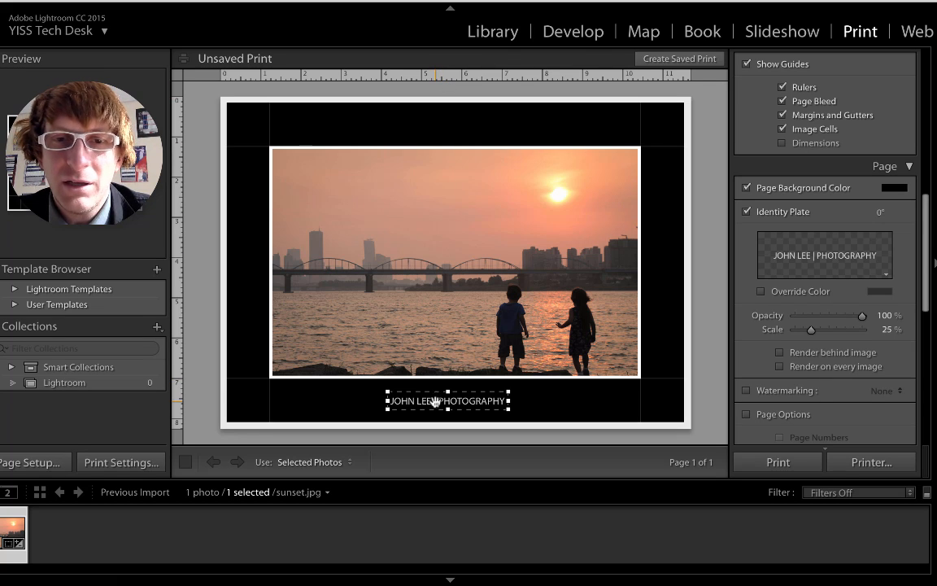
drag(436, 401, 438, 398)
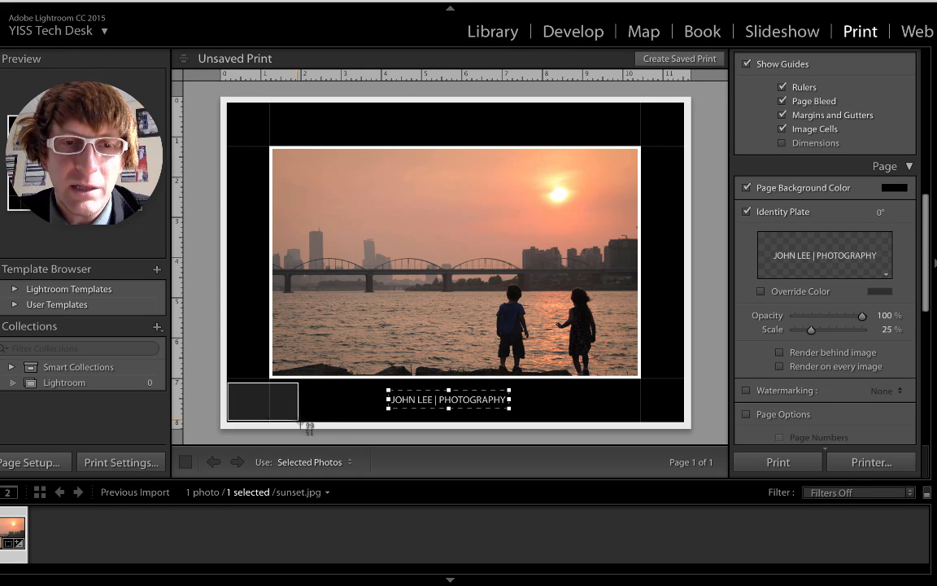
drag(299, 423, 385, 422)
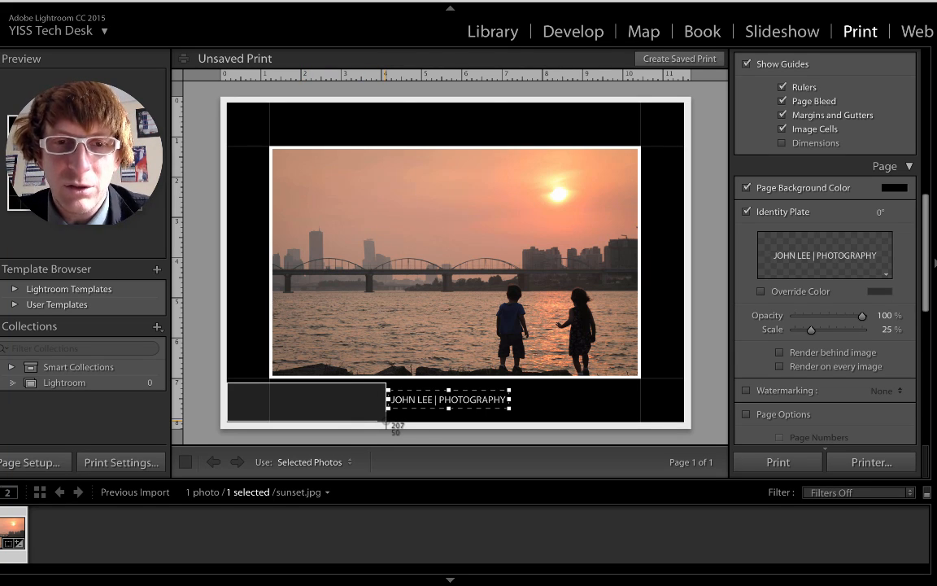
drag(386, 422, 666, 423)
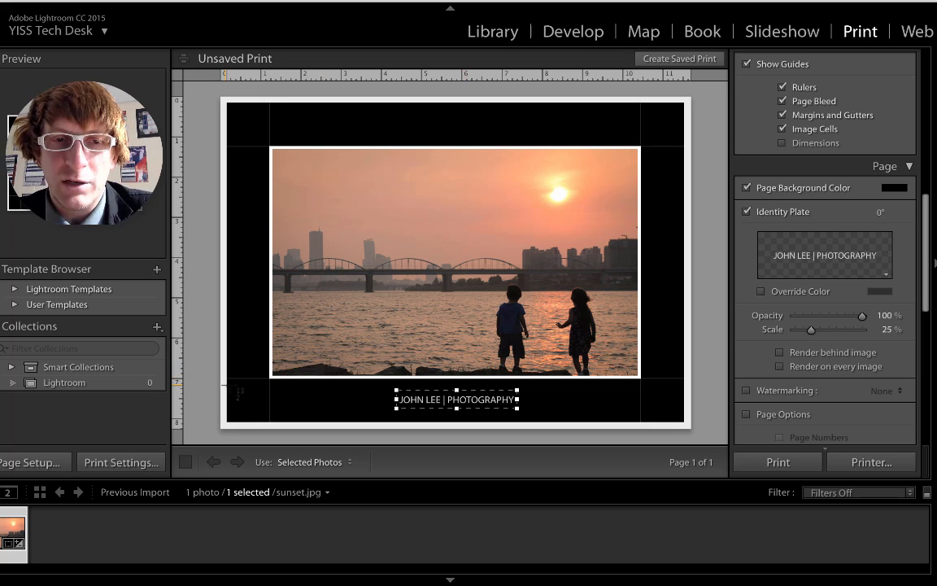
drag(232, 388, 683, 417)
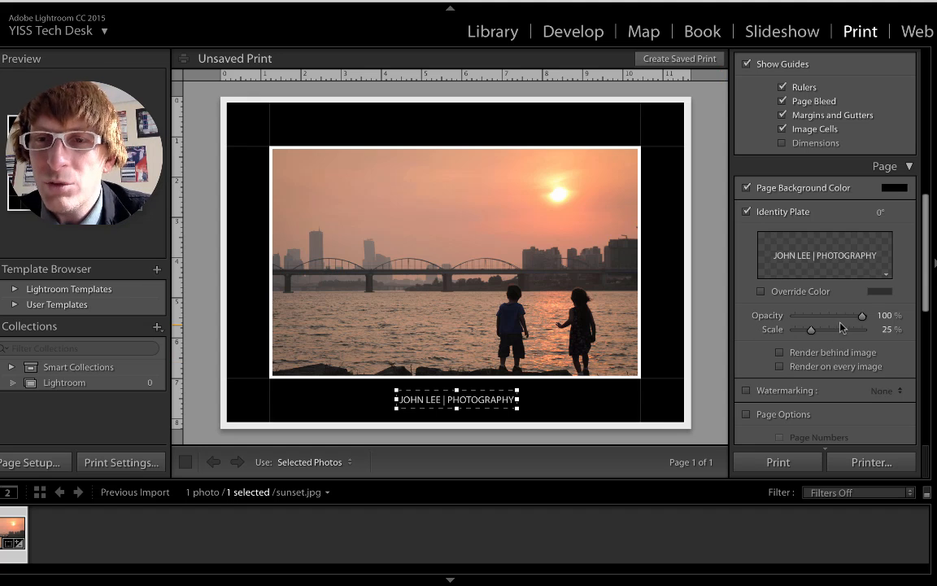
Step: Reduce the identity plate's opacity to 49% and set its scale to 25%
drag(862, 316, 859, 322)
drag(852, 319, 815, 333)
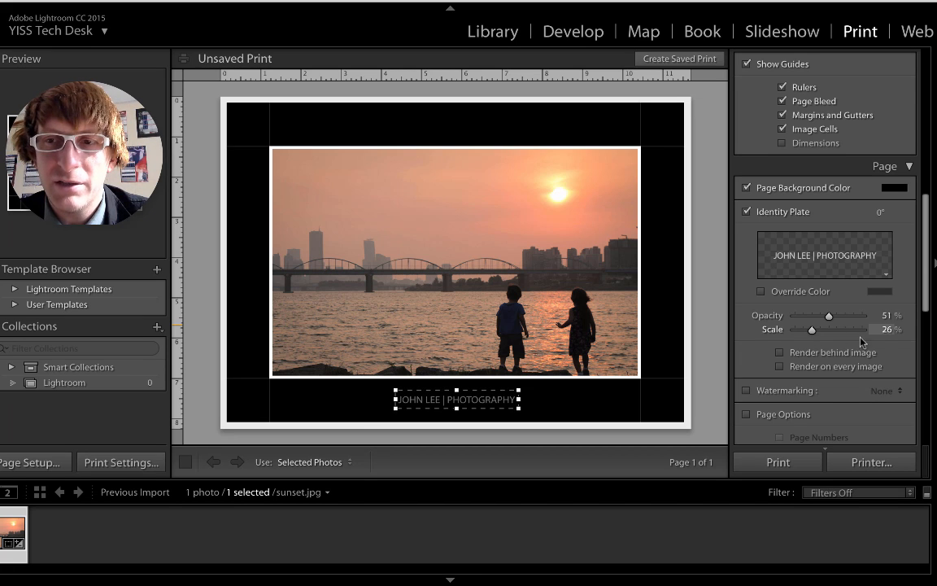
click(888, 329)
text(25)
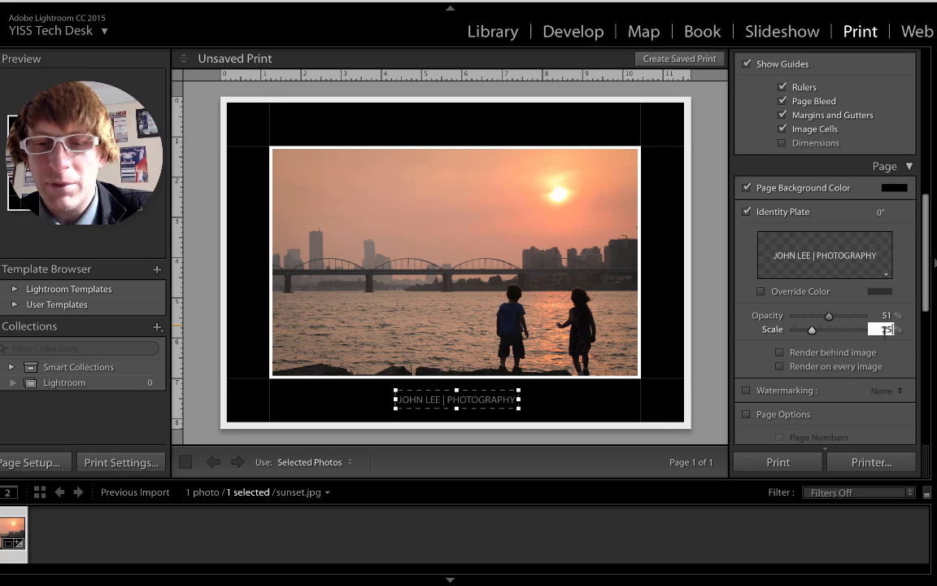
key(Return)
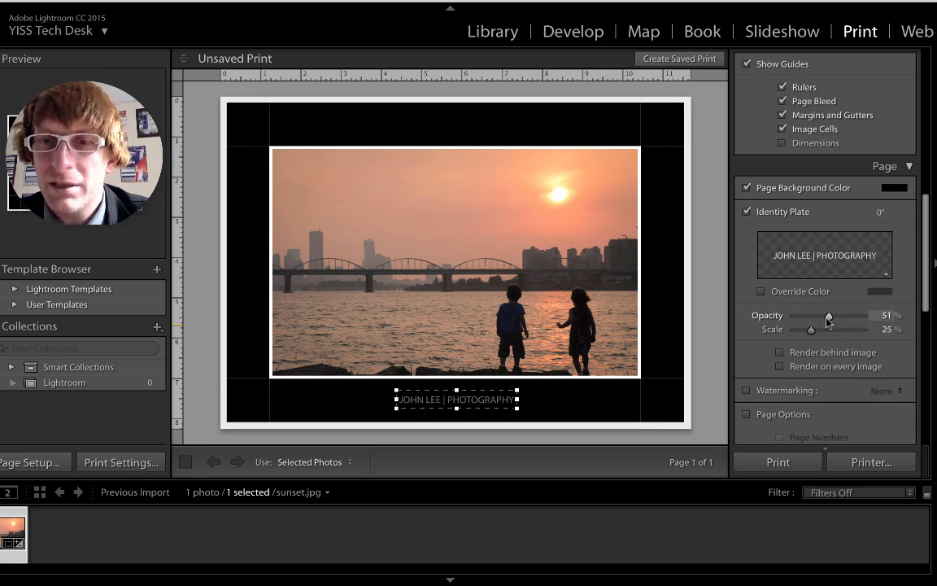
drag(829, 317, 829, 319)
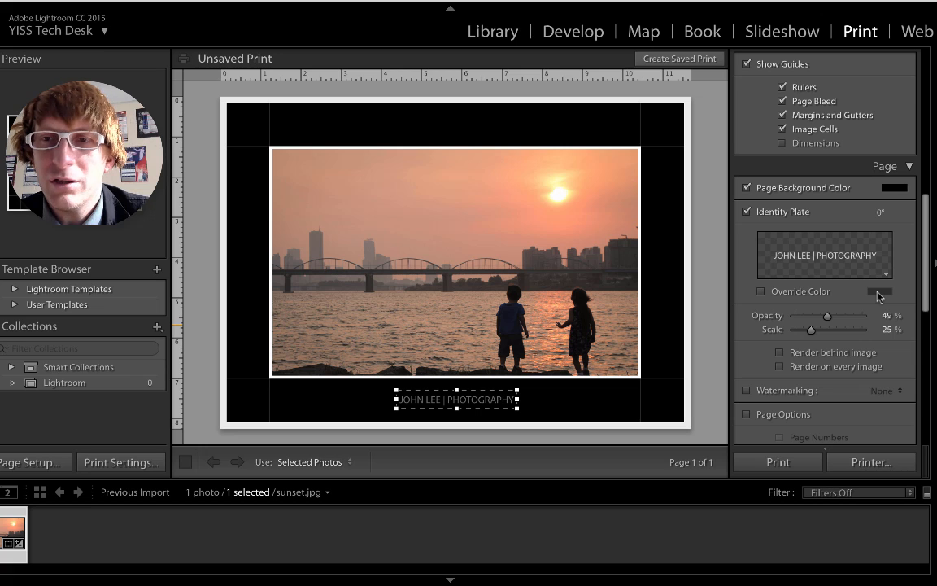
Step: Try overriding the identity plate's text color with black
click(808, 296)
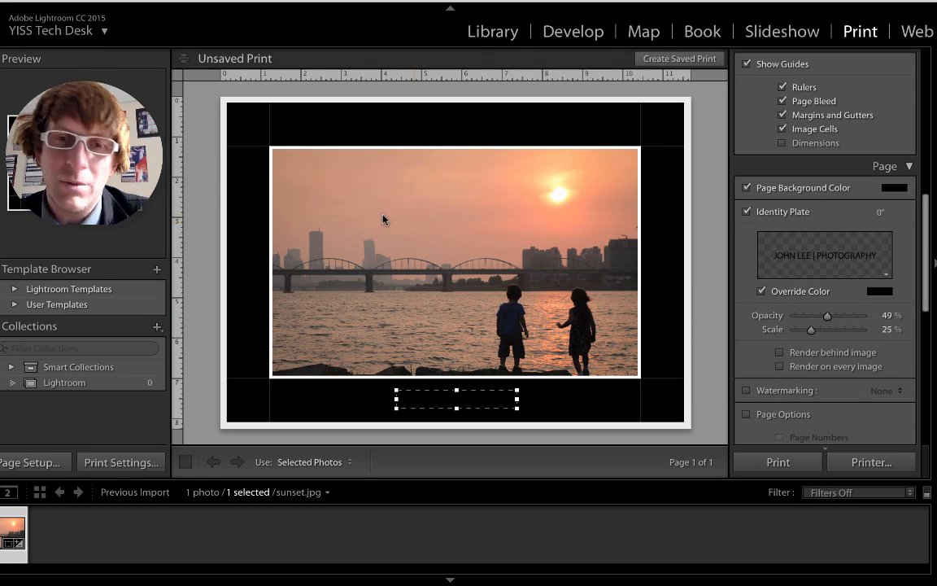
click(761, 291)
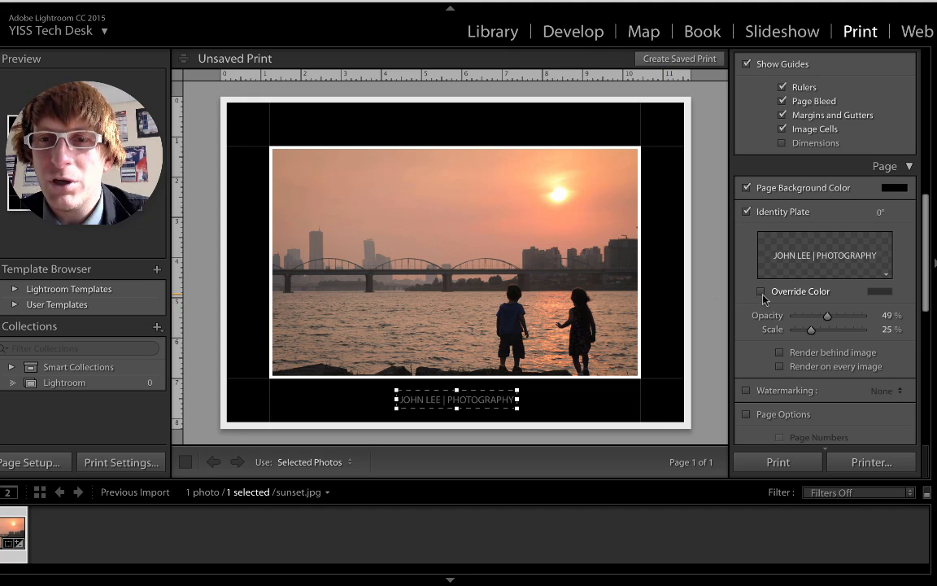
click(551, 401)
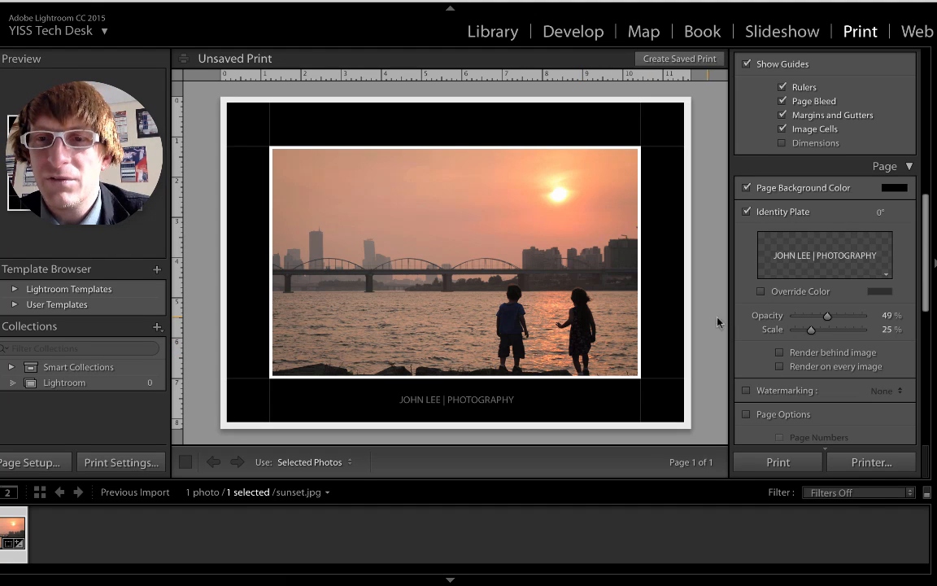
Step: Review the print job settings and send the page to the printer with the Network Color preset
scroll(788, 329, down, 5)
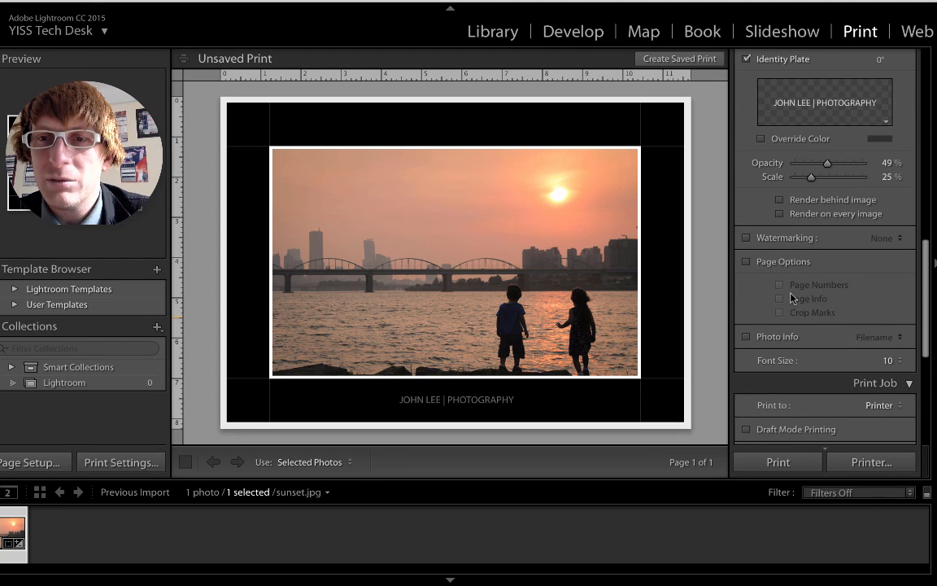
scroll(793, 298, down, 2)
scroll(796, 292, down, 2)
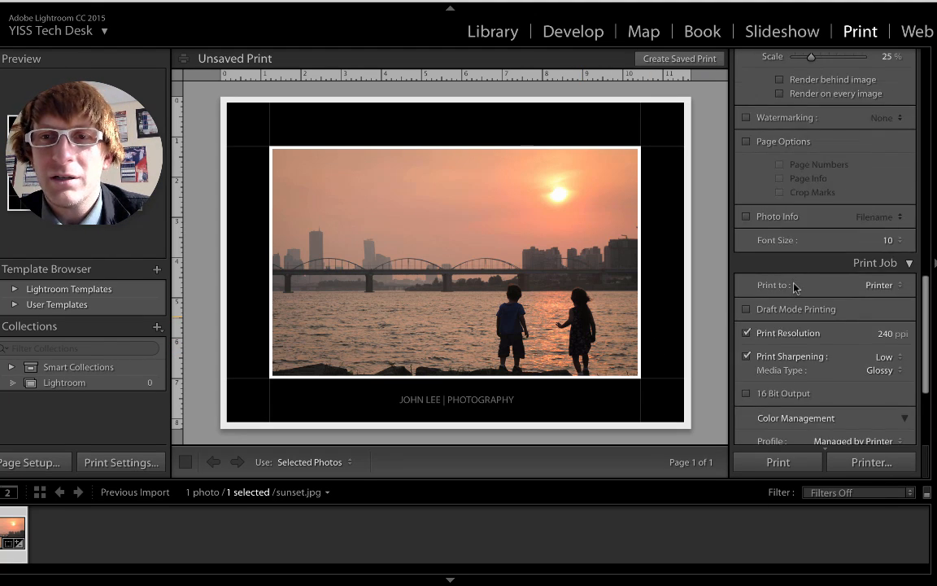
scroll(795, 287, down, 1)
scroll(794, 291, down, 2)
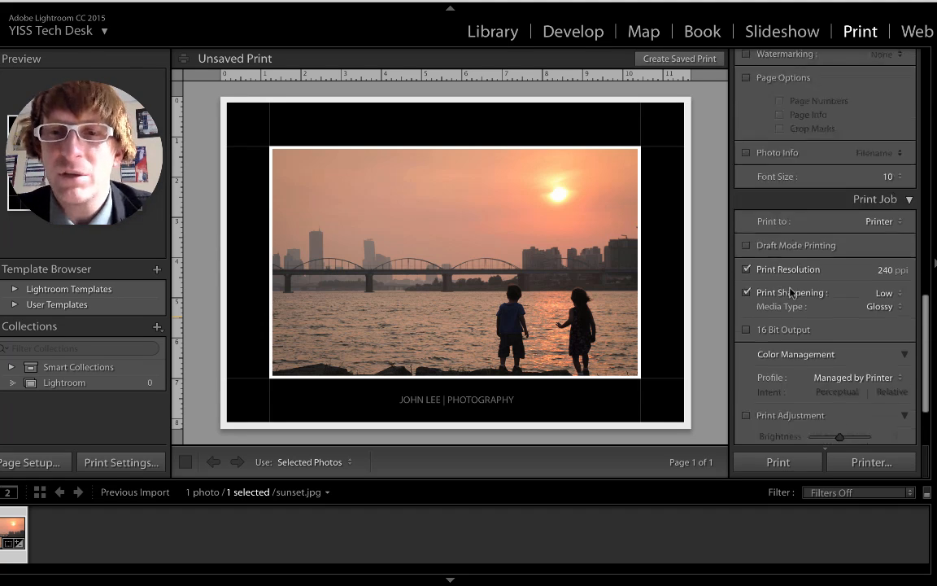
scroll(793, 293, down, 3)
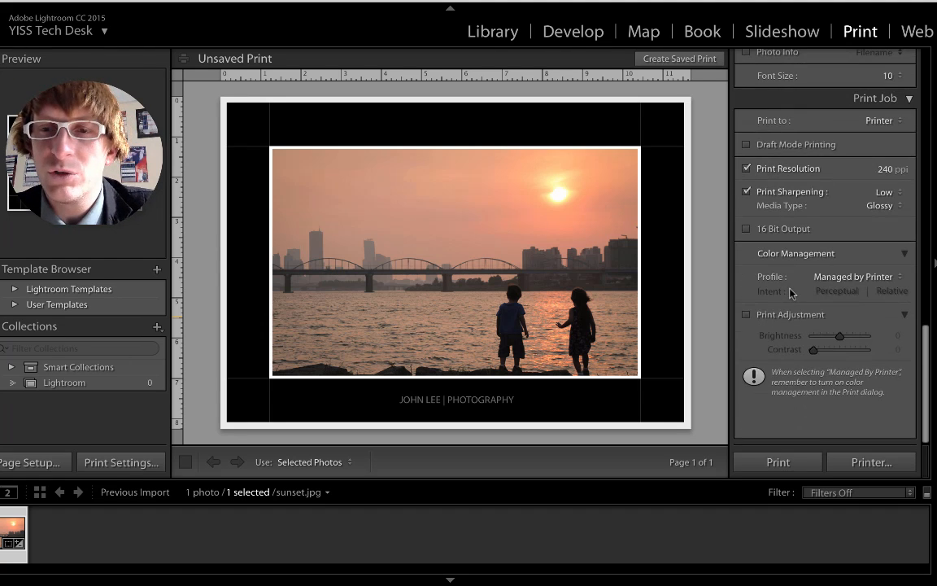
click(861, 462)
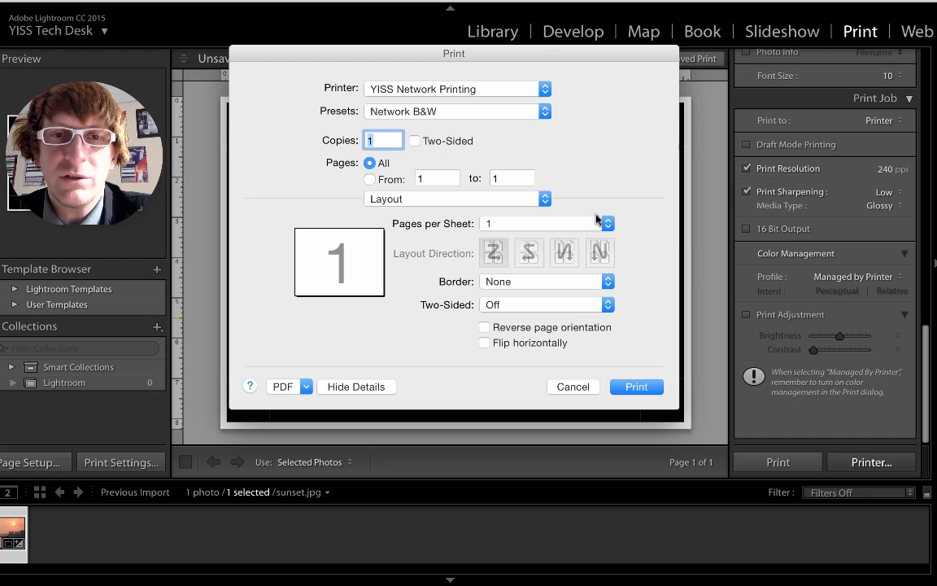
click(411, 112)
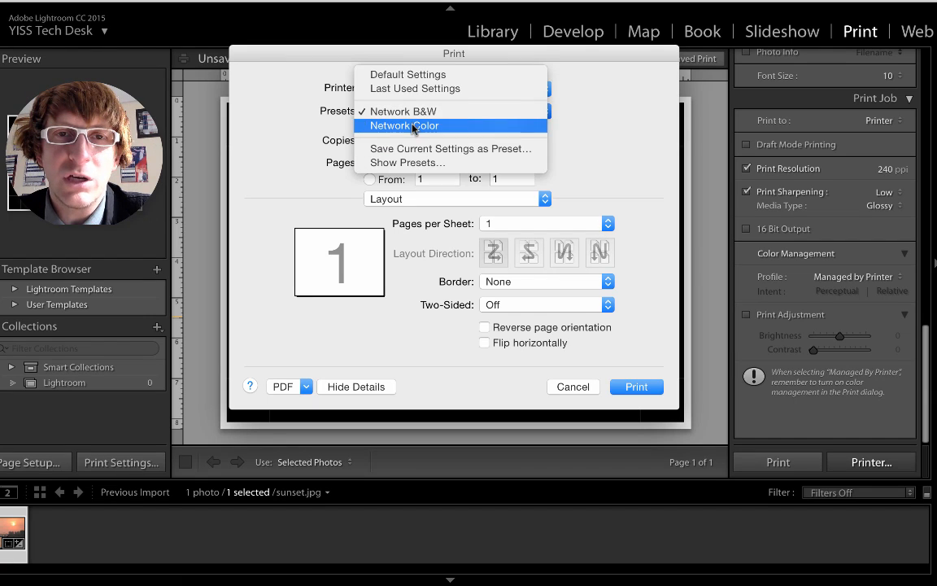
click(411, 126)
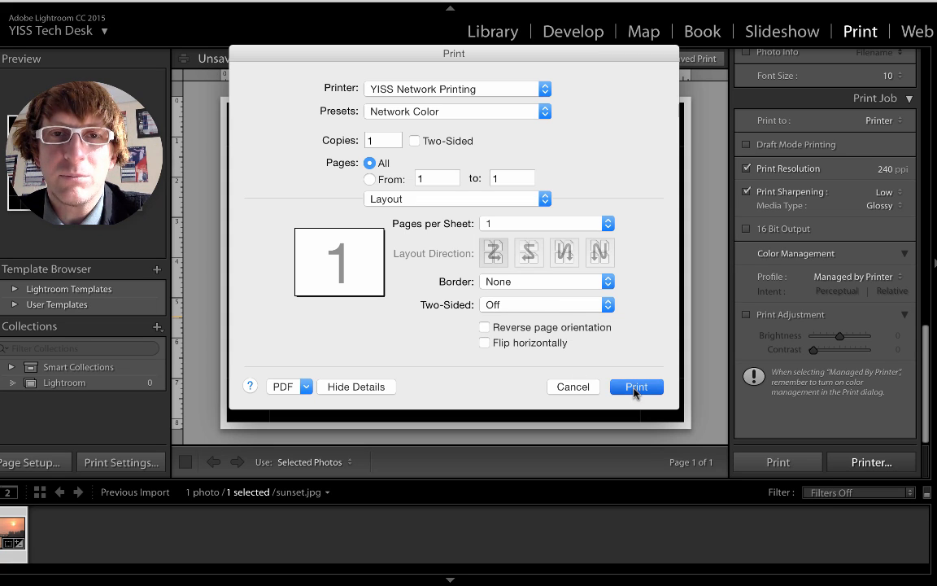
click(636, 388)
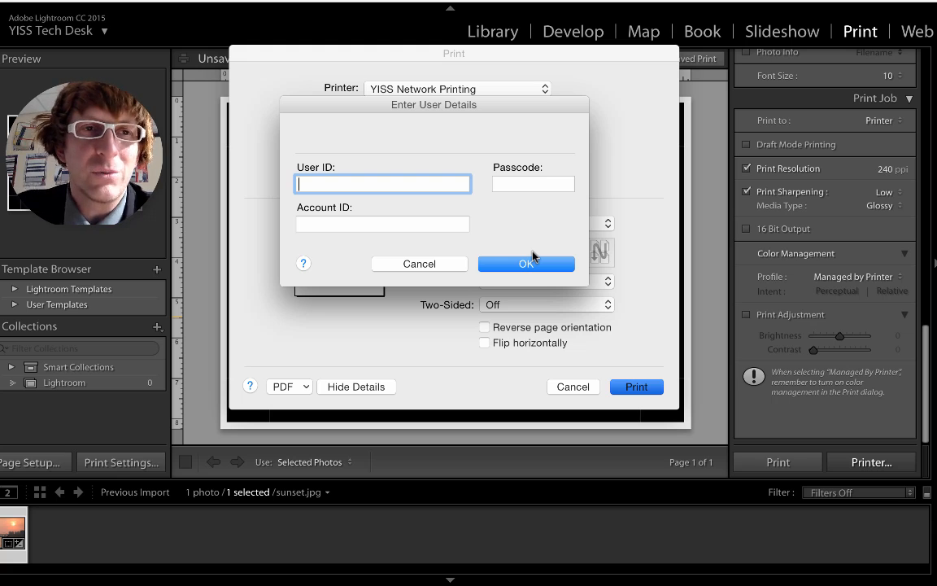